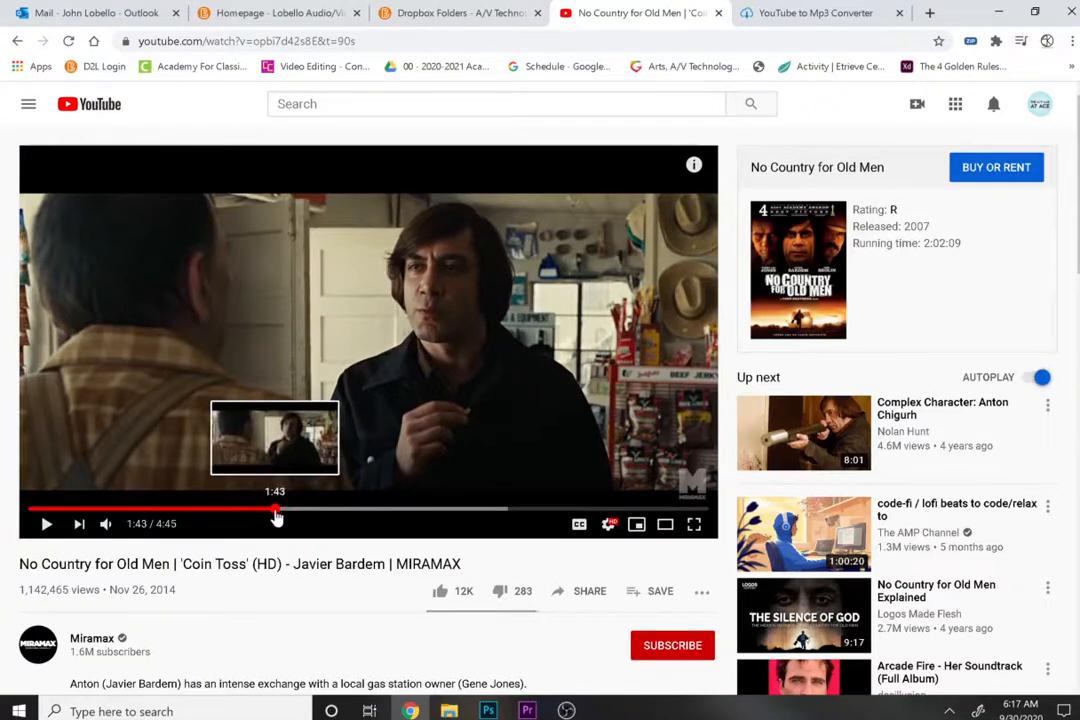
Preview the 'Coin Toss' video from 1:43 to about 1:45, and copy the video's share link.
{"action": "left_click", "coordinate": [275, 511]}
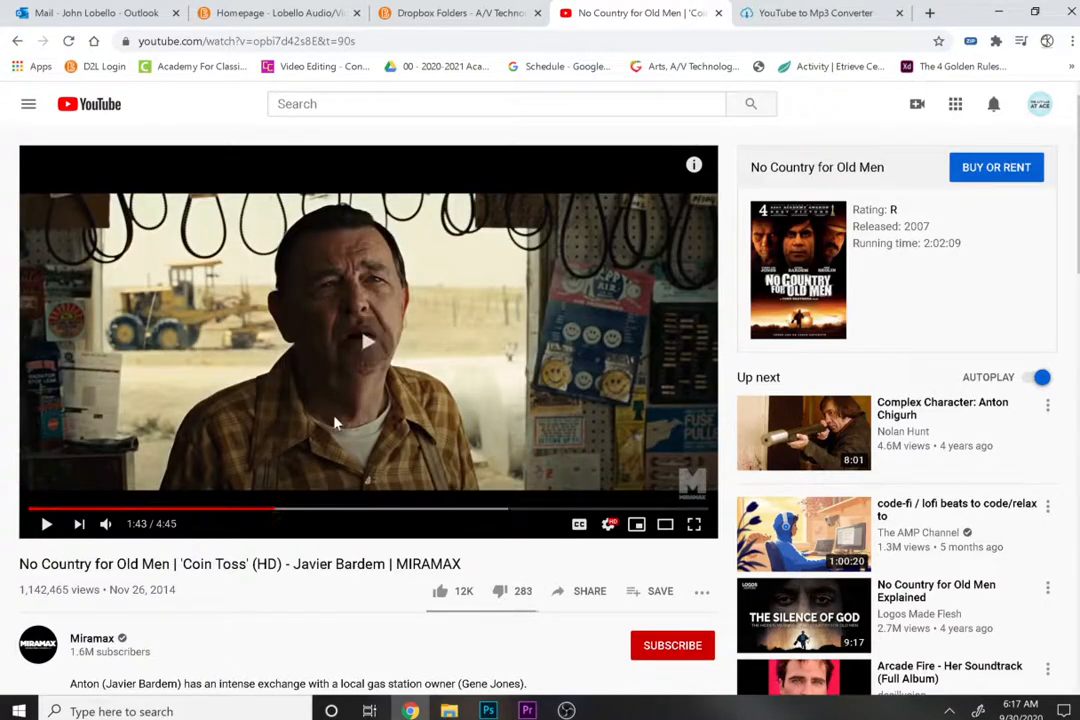
{"action": "left_click", "coordinate": [335, 423]}
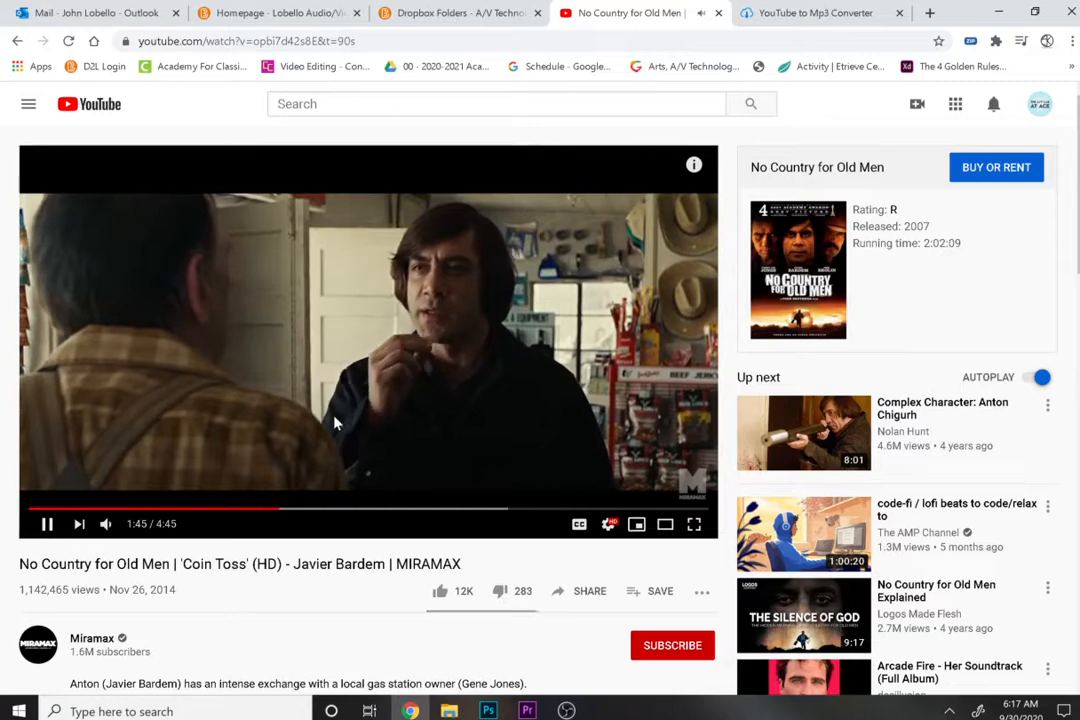
{"action": "left_click", "coordinate": [335, 423]}
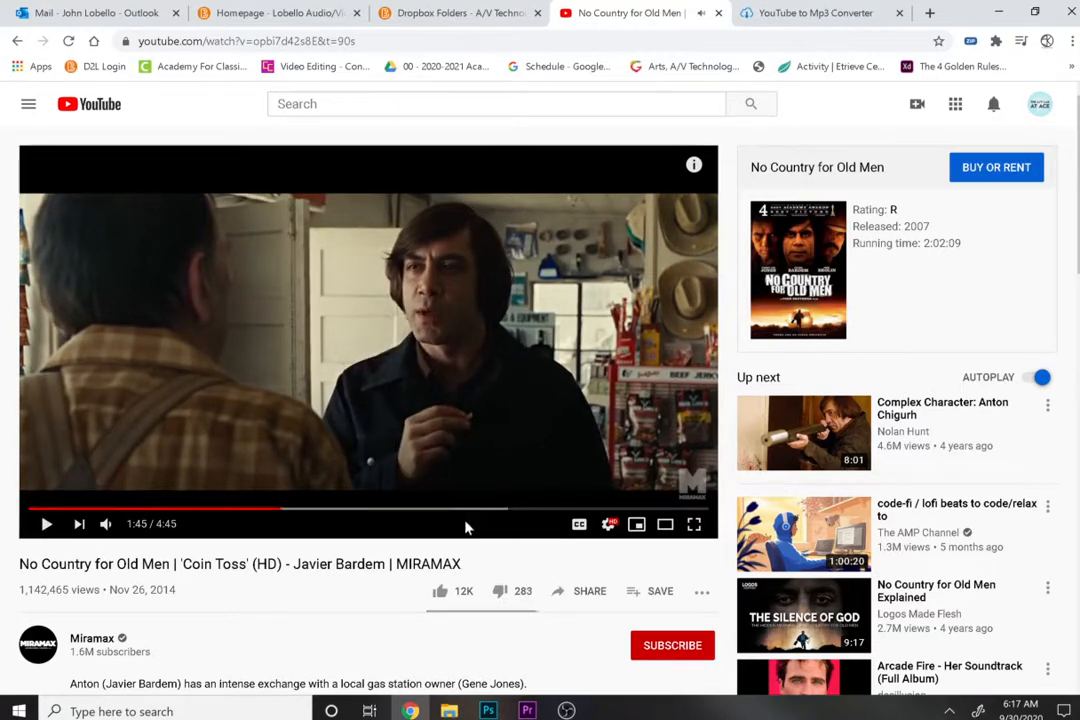
{"action": "left_click", "coordinate": [580, 592]}
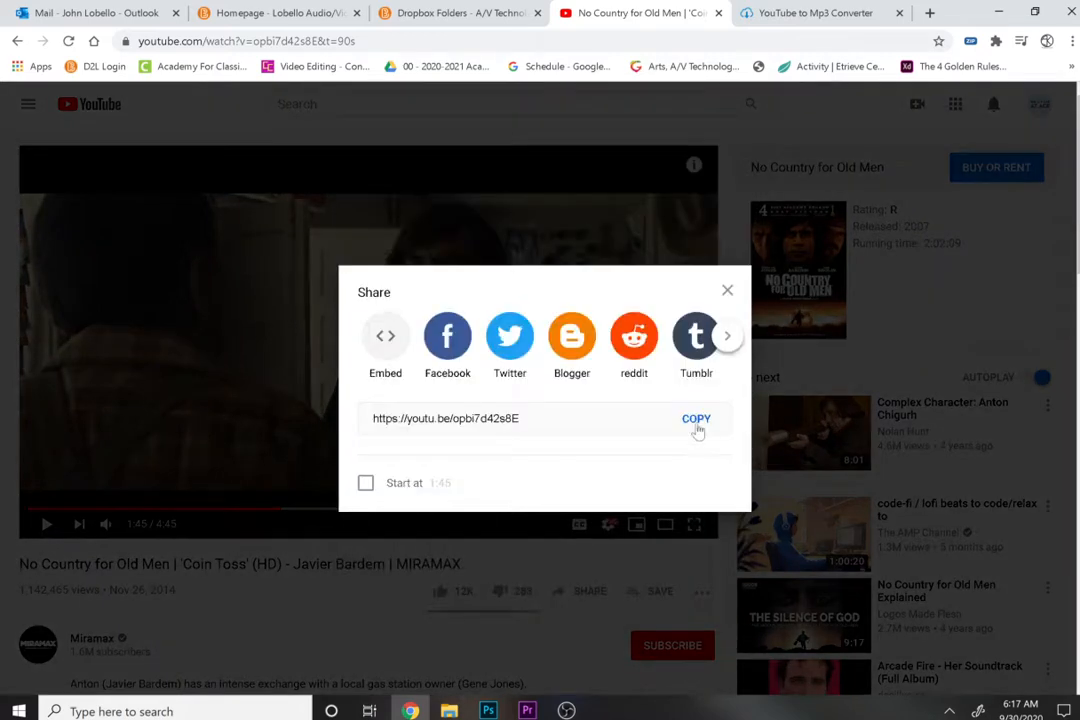
{"action": "left_click", "coordinate": [696, 419]}
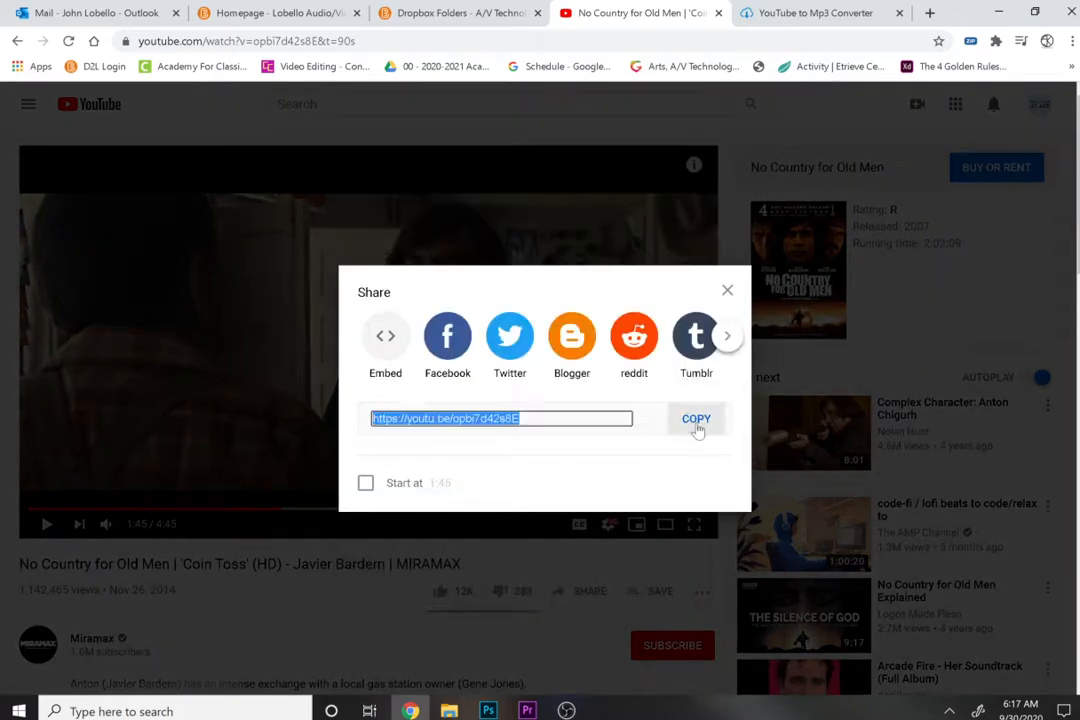
Paste the video link into the YtMp3 converter page and convert the video to mp4.
{"action": "left_click", "coordinate": [816, 10]}
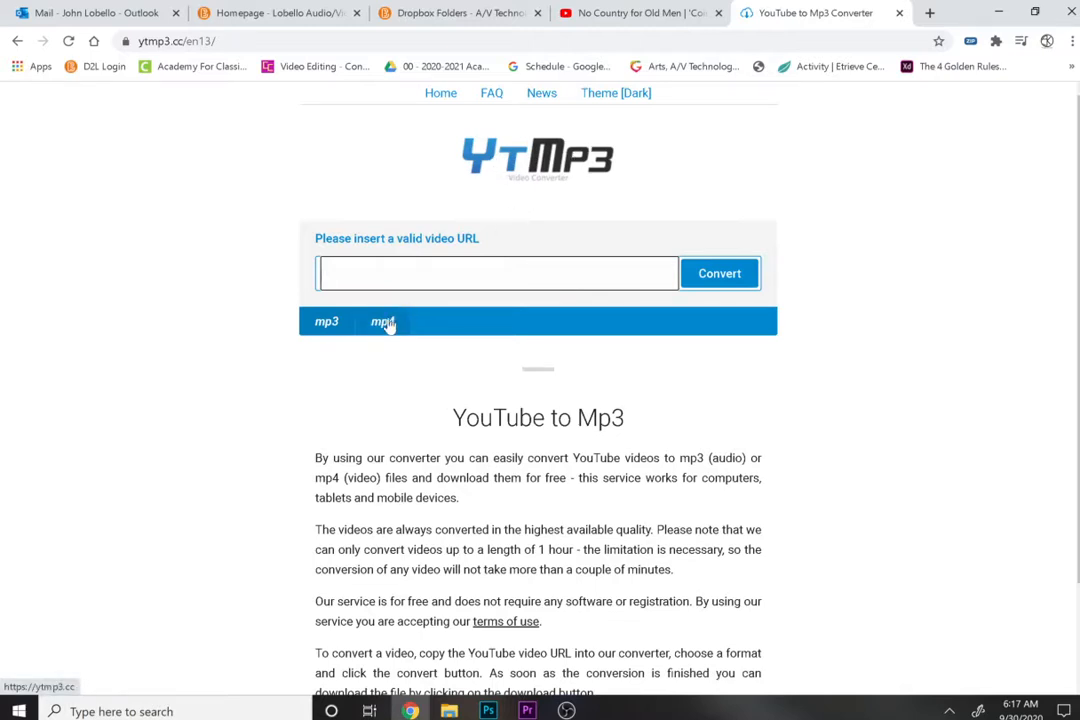
{"action": "key", "text": "ctrl+v"}
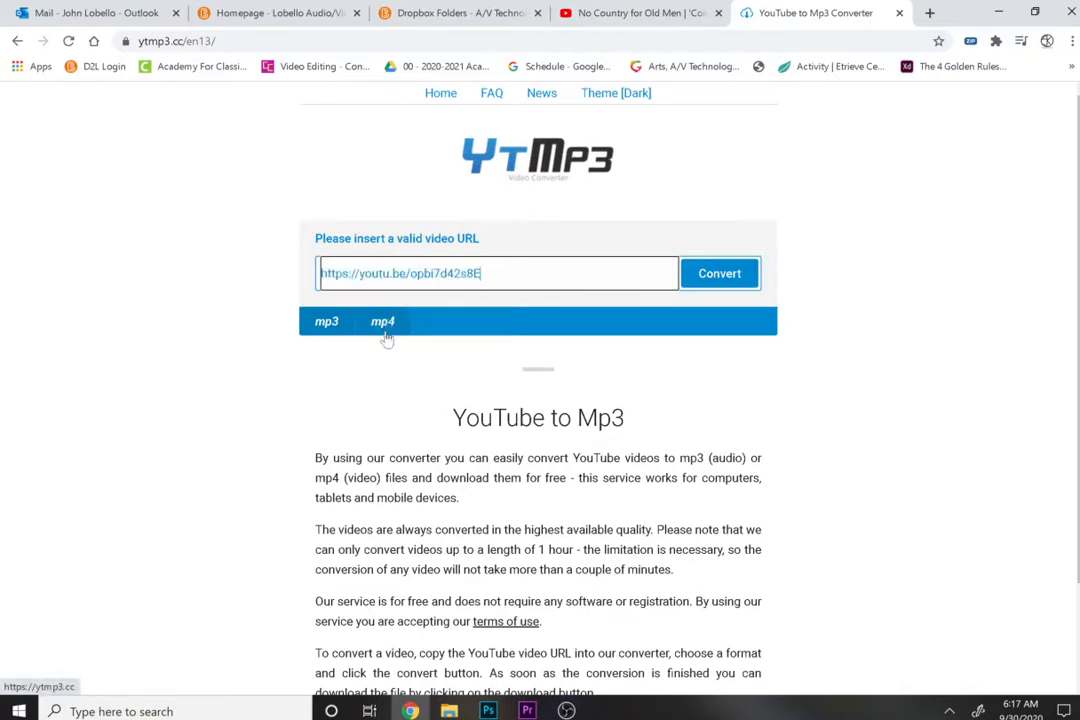
{"action": "left_click", "coordinate": [386, 322]}
{"action": "left_click", "coordinate": [720, 276]}
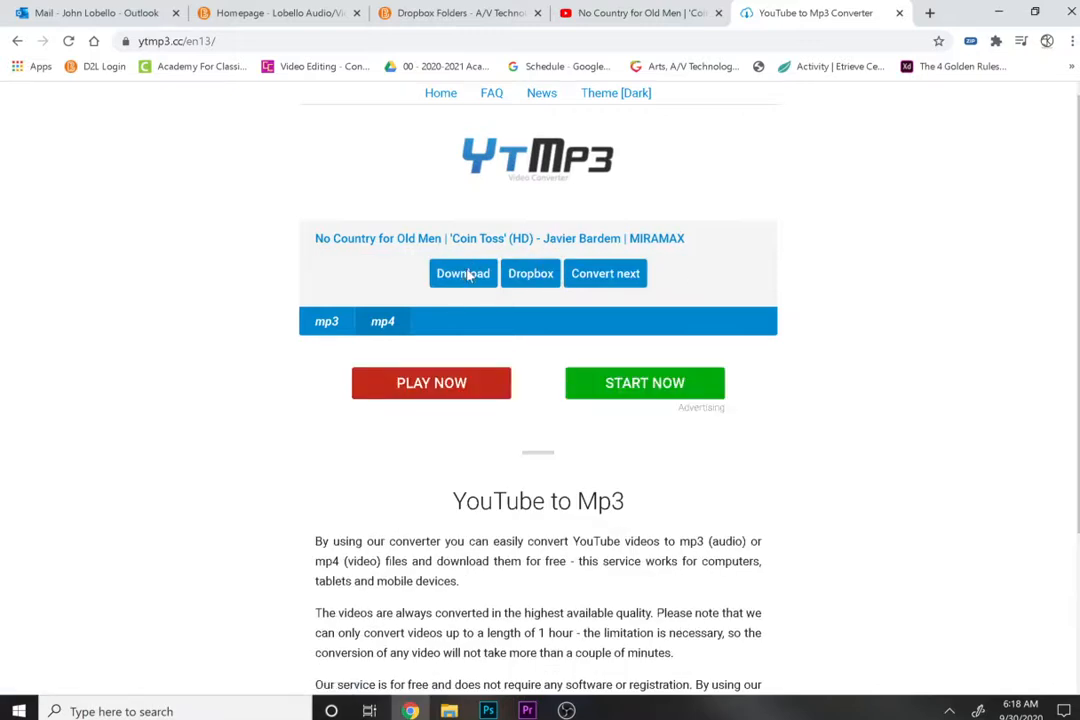
Download the converted mp4 into the Pictures folder under its suggested name and close the extra Downloader page.
{"action": "left_click", "coordinate": [467, 275]}
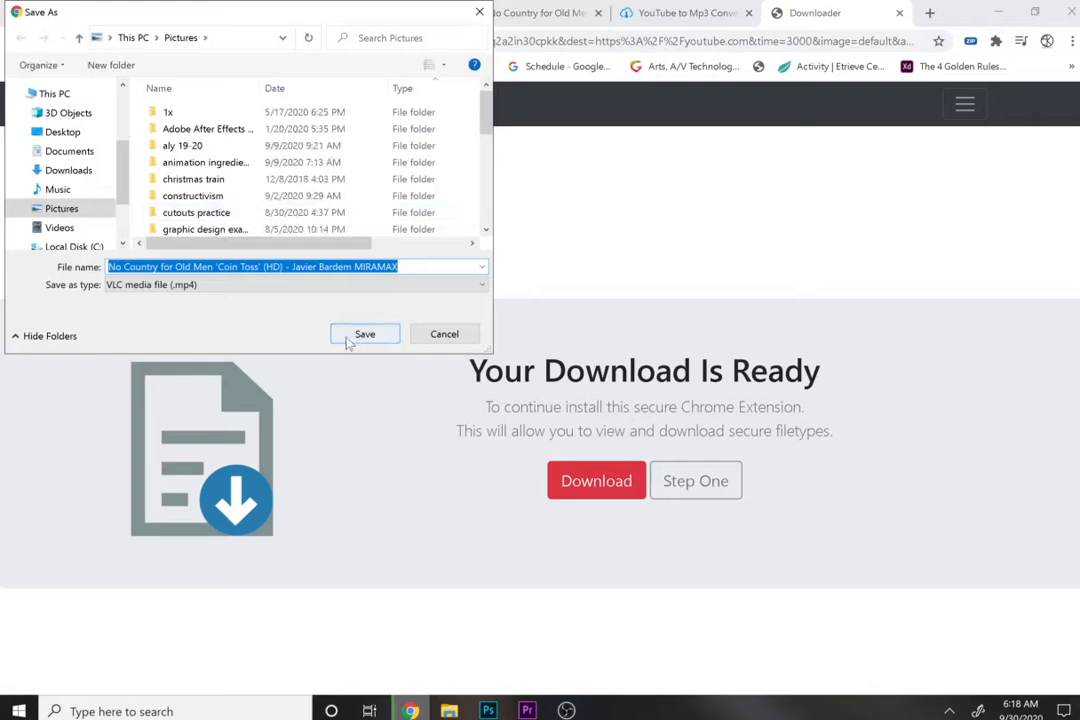
{"action": "left_click", "coordinate": [362, 336]}
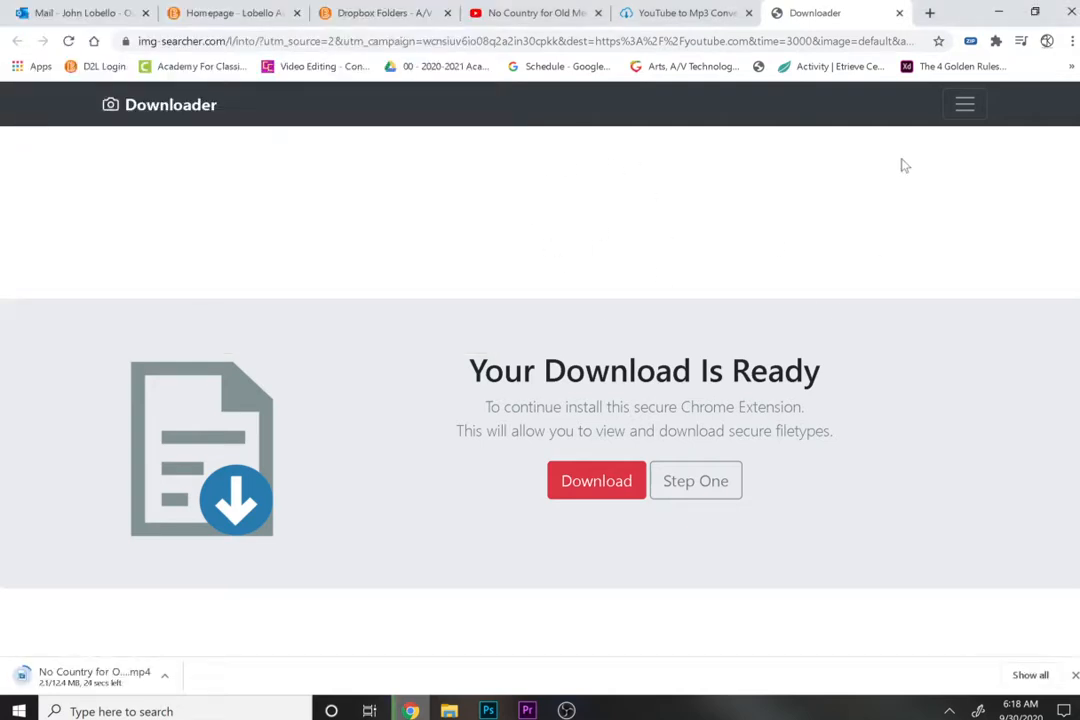
{"action": "left_click", "coordinate": [899, 14]}
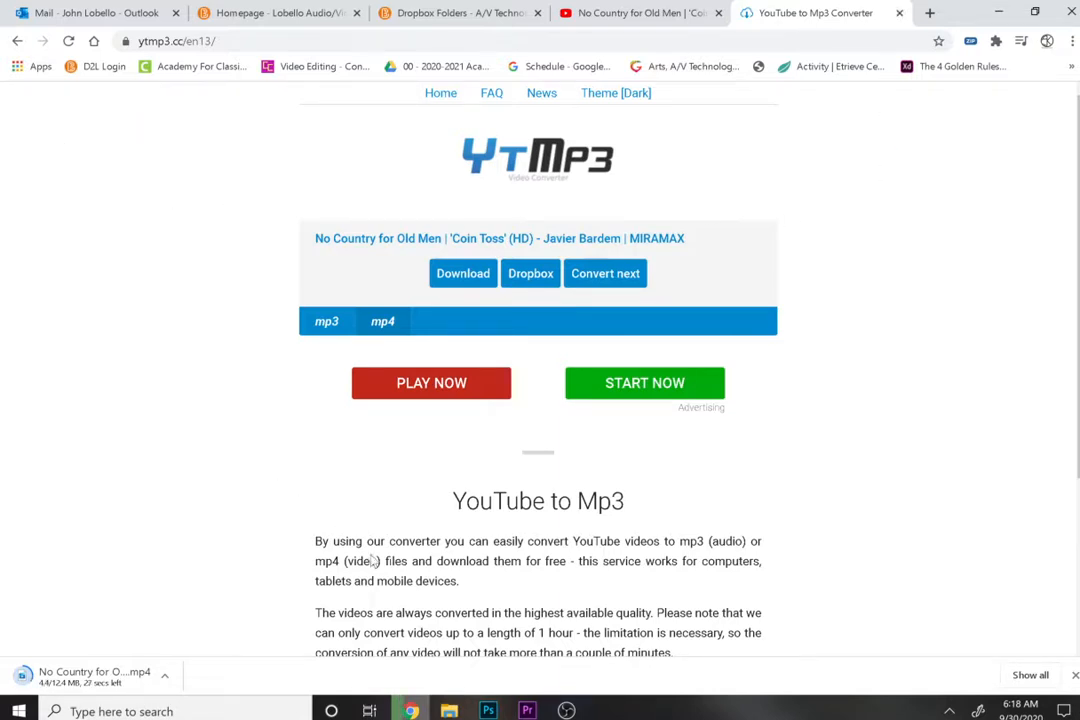
Switch to Adobe Premiere Pro and create a new project named "animated GIF".
{"action": "left_click", "coordinate": [527, 710]}
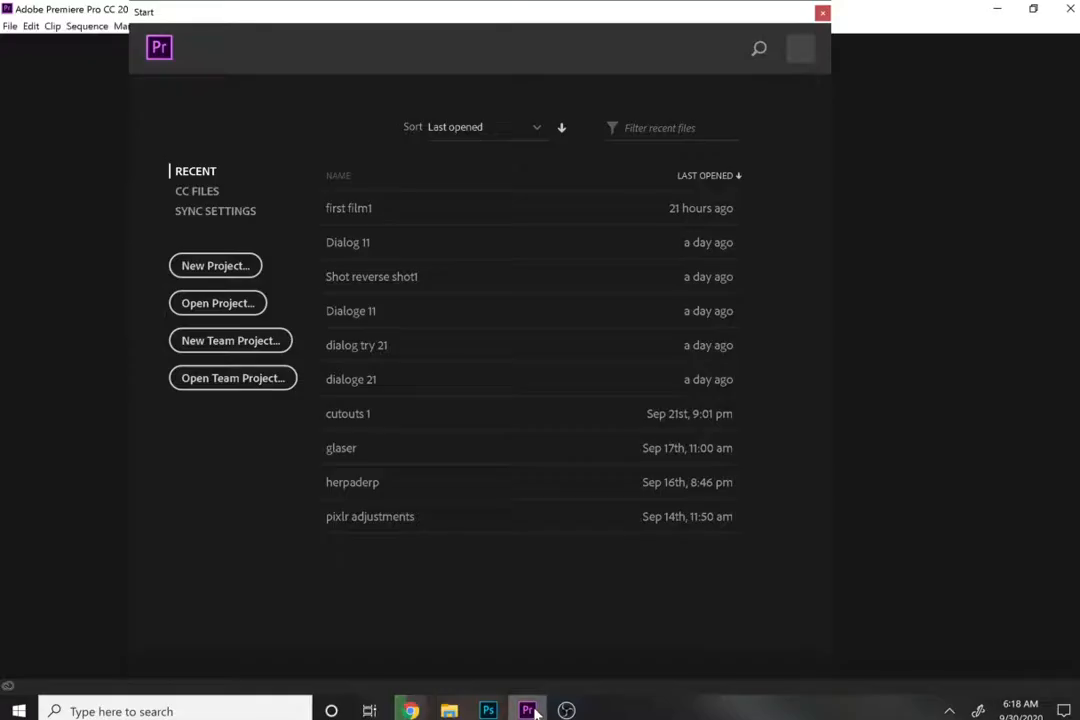
{"action": "left_click", "coordinate": [215, 269]}
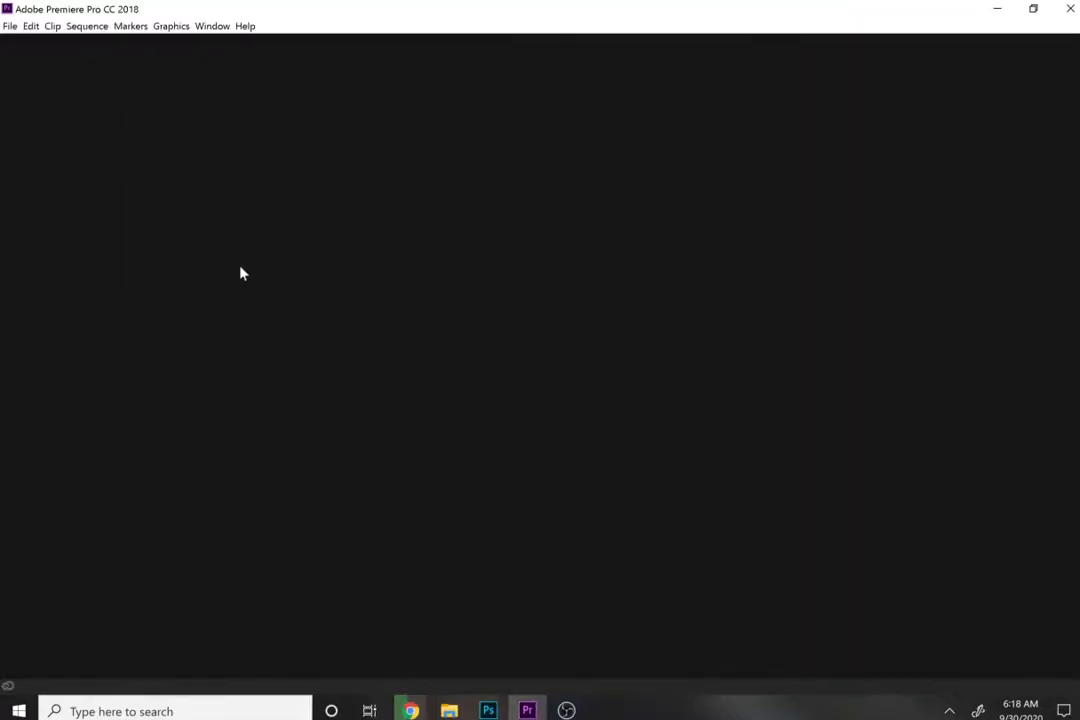
{"action": "type", "text": "animated GIF"}
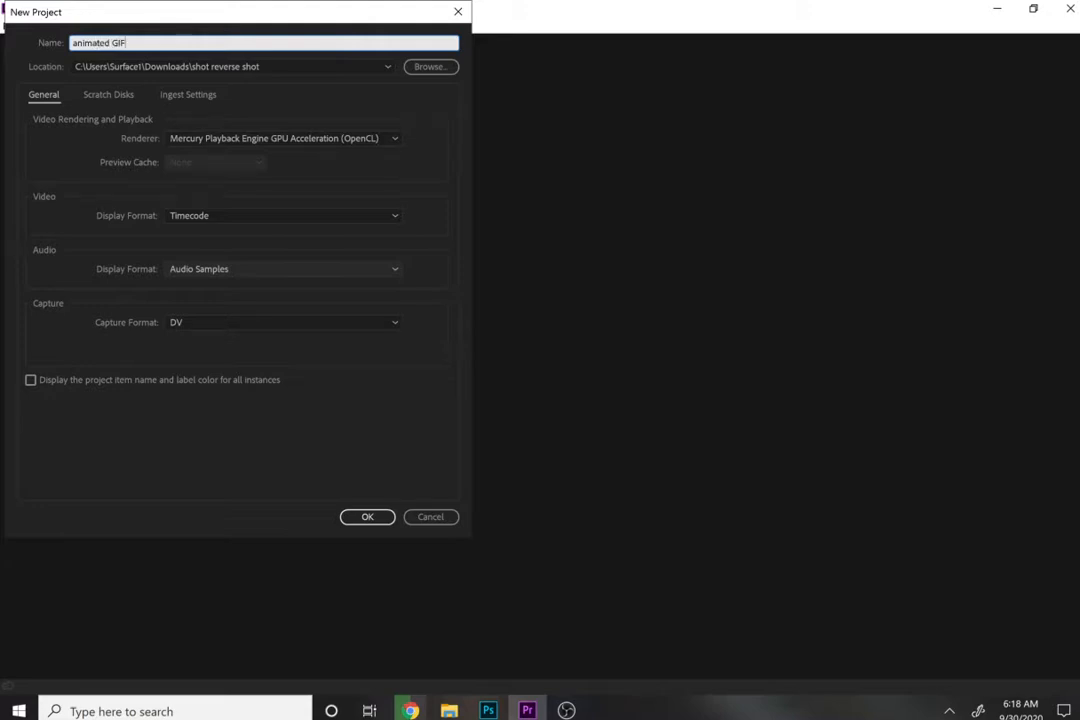
{"action": "key", "text": "Return"}
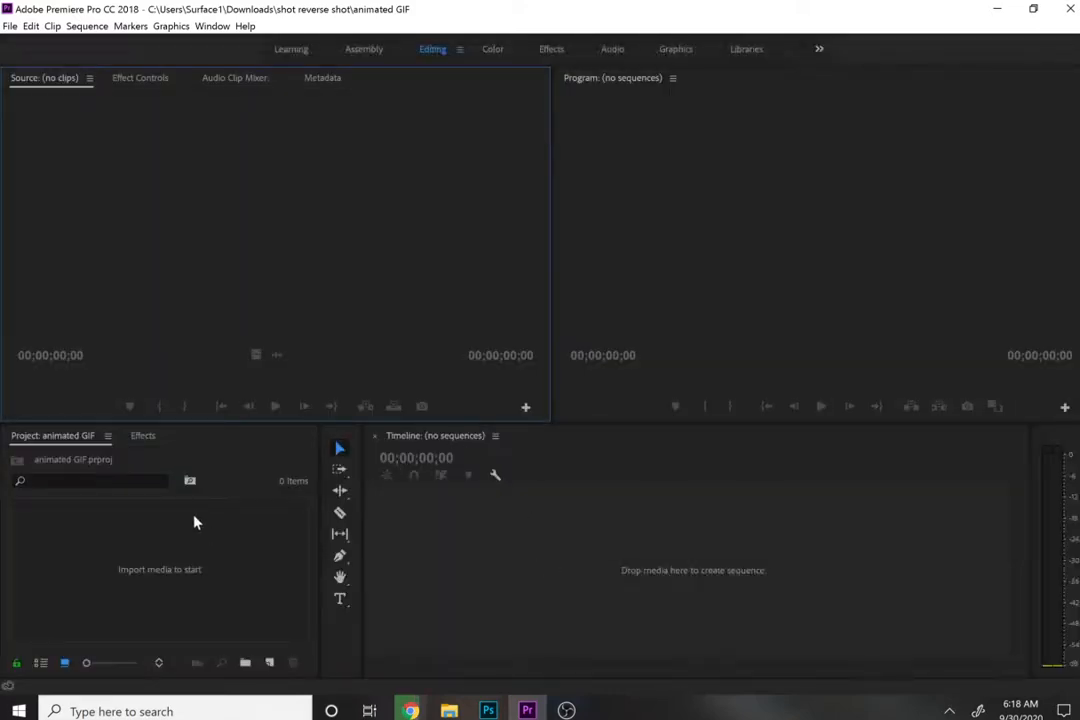
{"action": "left_click", "coordinate": [85, 26]}
{"action": "left_click", "coordinate": [9, 27]}
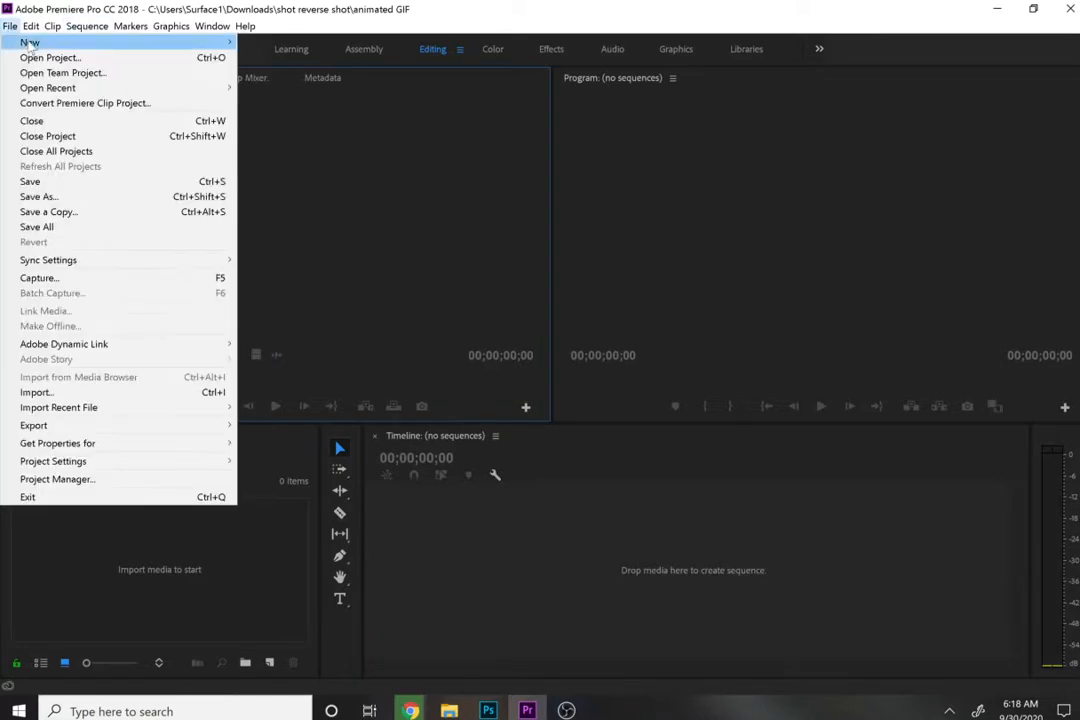
{"action": "mouse_move", "coordinate": [181, 41]}
{"action": "left_click", "coordinate": [264, 74]}
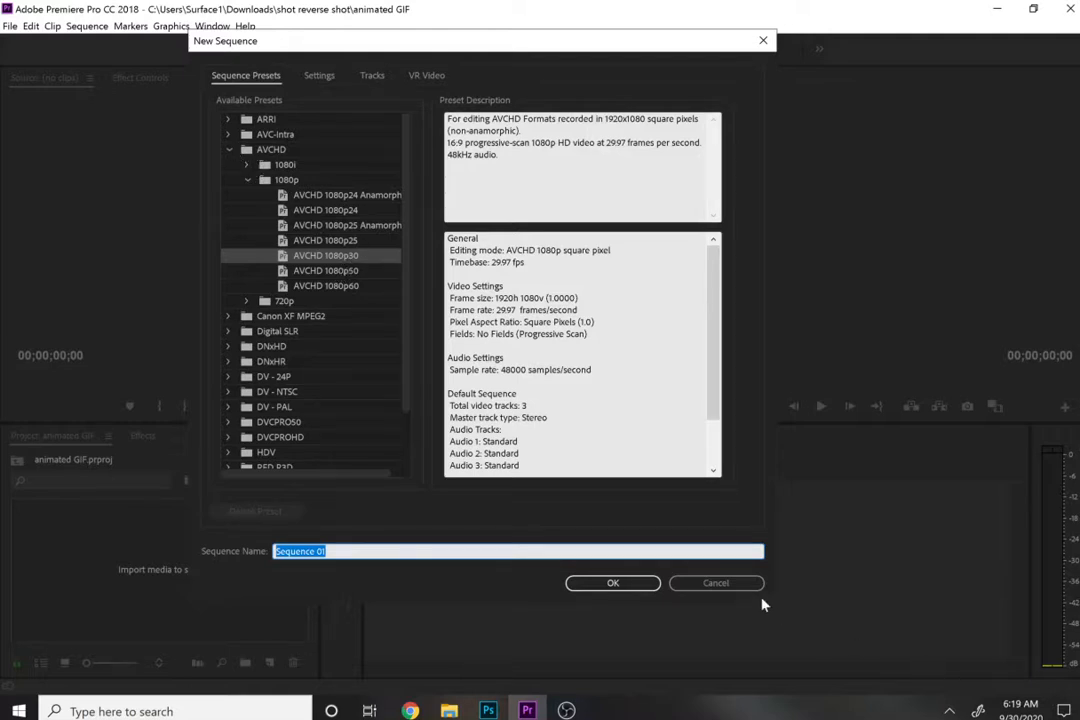
{"action": "left_click", "coordinate": [735, 582]}
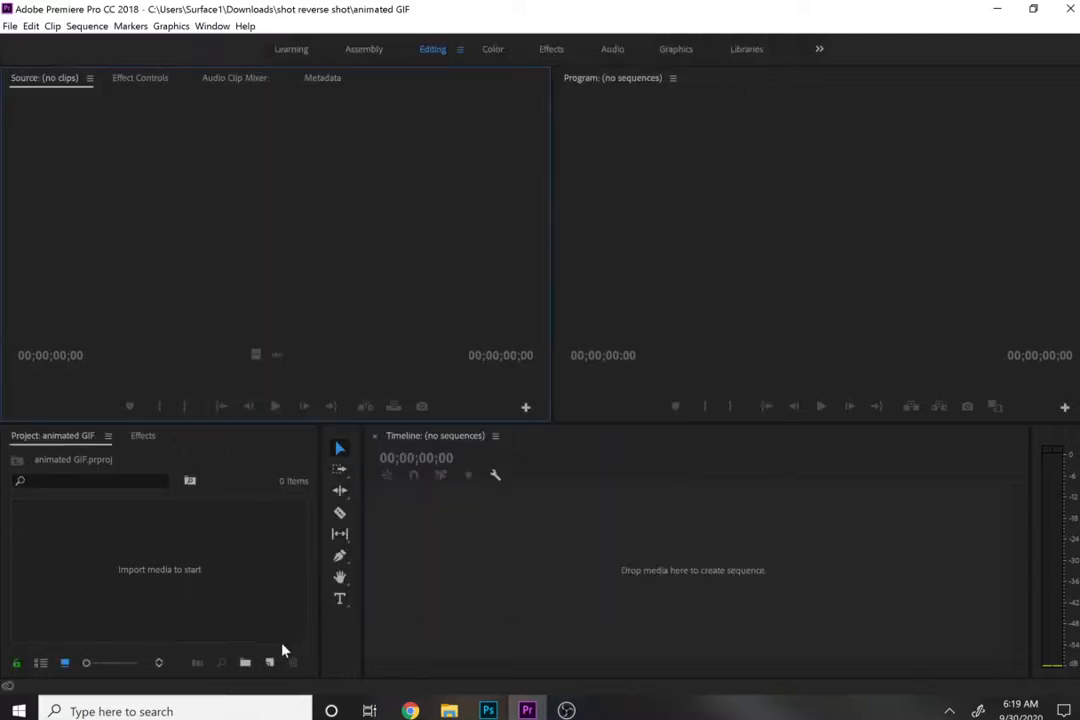
Import the downloaded No Country for Old Men mp4 from Chrome into the Premiere Pro project.
{"action": "left_click", "coordinate": [410, 711]}
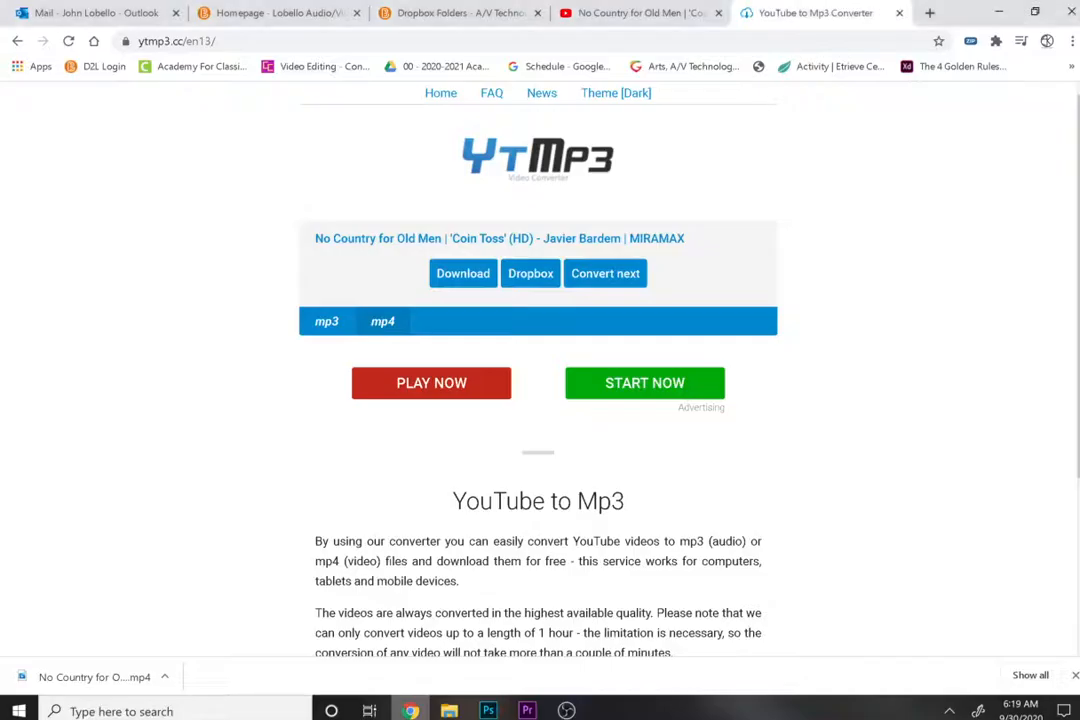
{"action": "left_click_drag", "start_coordinate": [68, 679], "coordinate": [185, 591]}
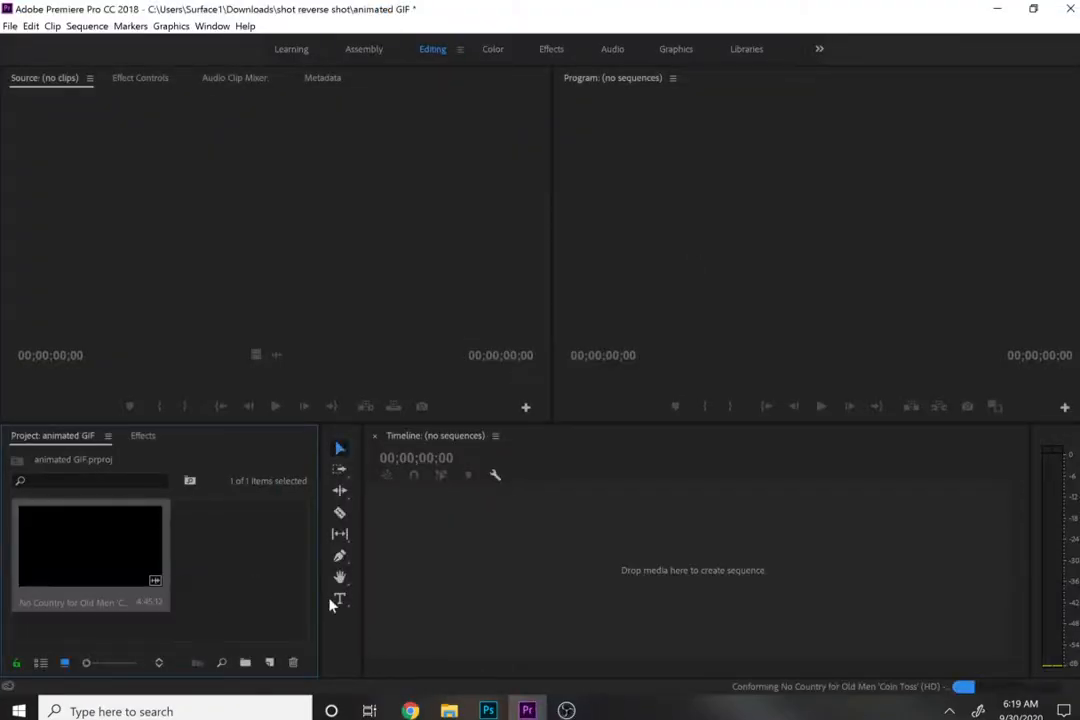
Switch back to the YouTube video in Chrome and check the time of the chosen moment.
{"action": "left_click", "coordinate": [408, 711]}
{"action": "left_click", "coordinate": [618, 8]}
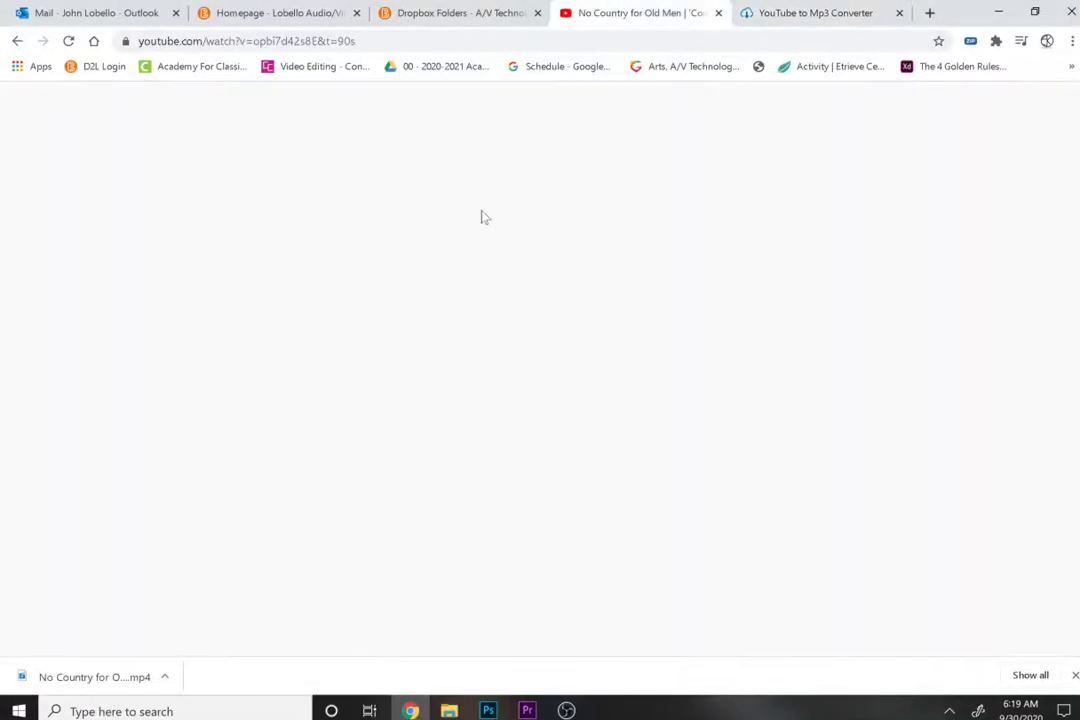
{"action": "left_click", "coordinate": [728, 270]}
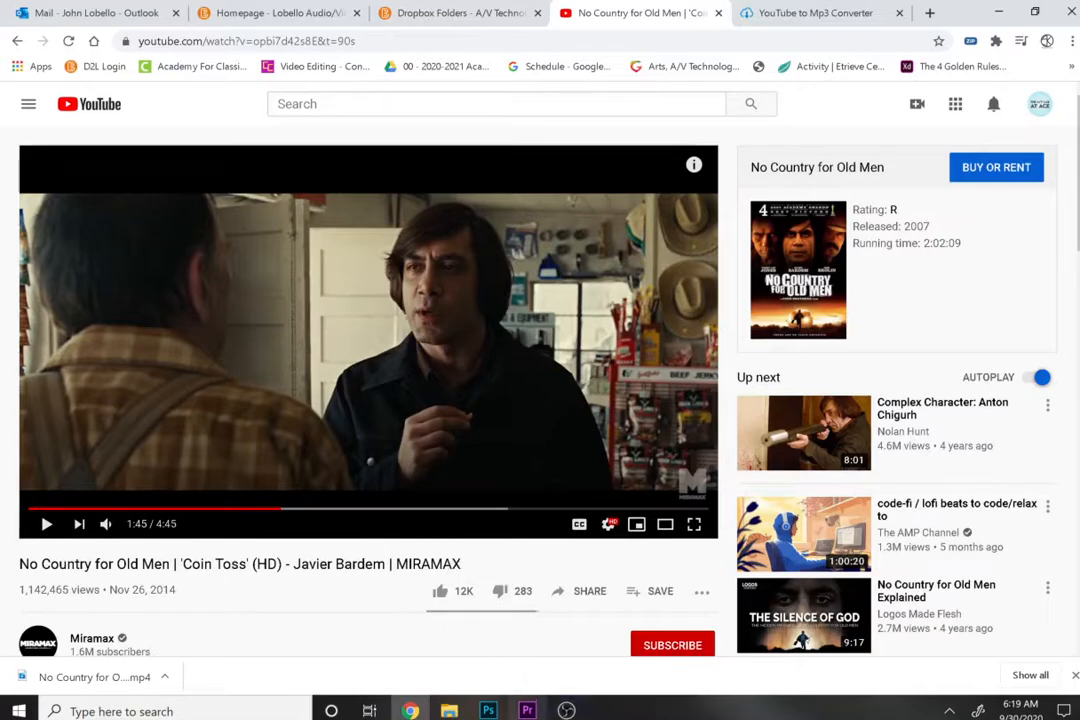
Return to Premiere Pro, load the imported clip for source preview, and mark an In point while playing from 00:01:42:06.
{"action": "left_click", "coordinate": [527, 710]}
{"action": "double_click", "coordinate": [107, 580]}
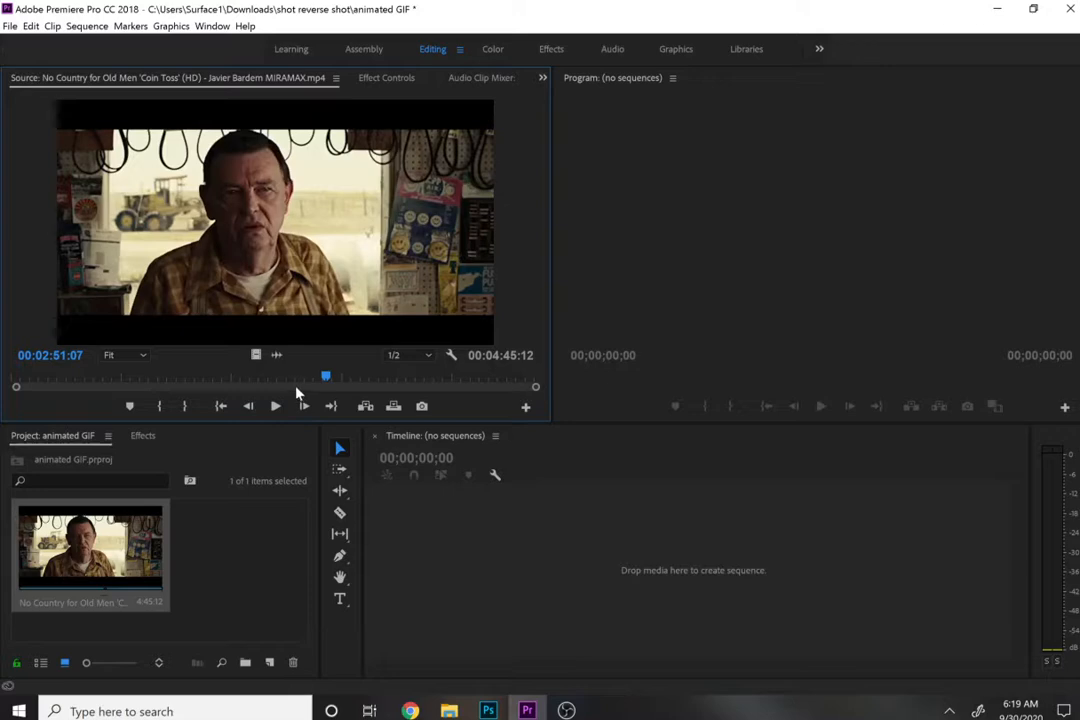
{"action": "left_click_drag", "start_coordinate": [290, 381], "coordinate": [200, 384]}
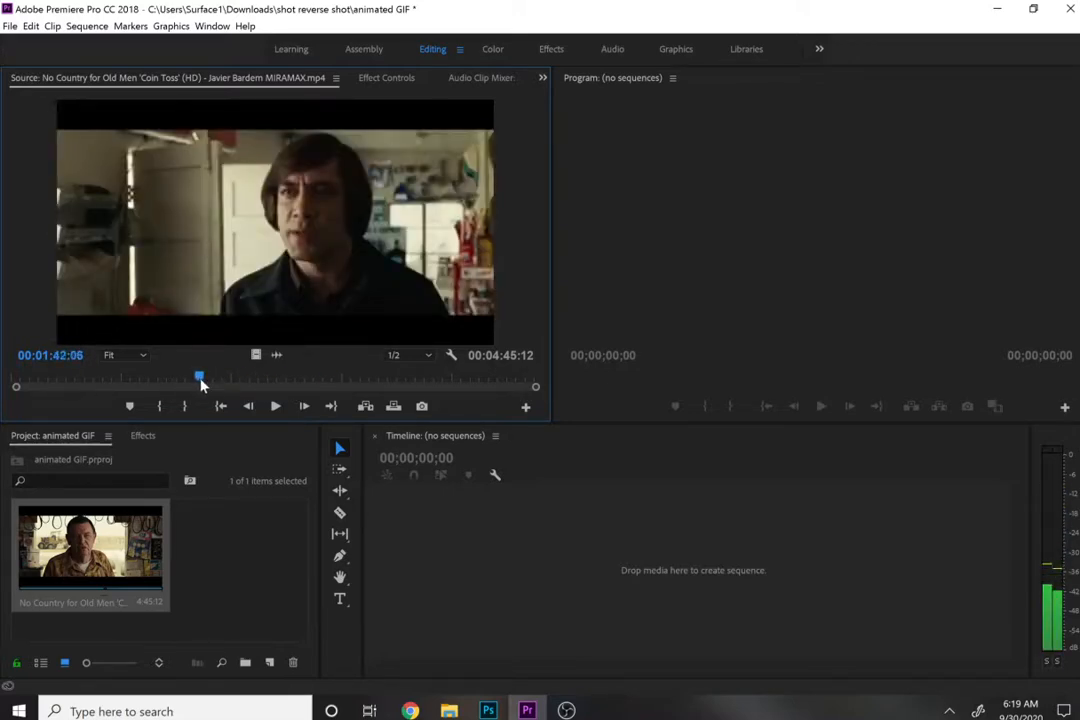
{"action": "left_click", "coordinate": [275, 406]}
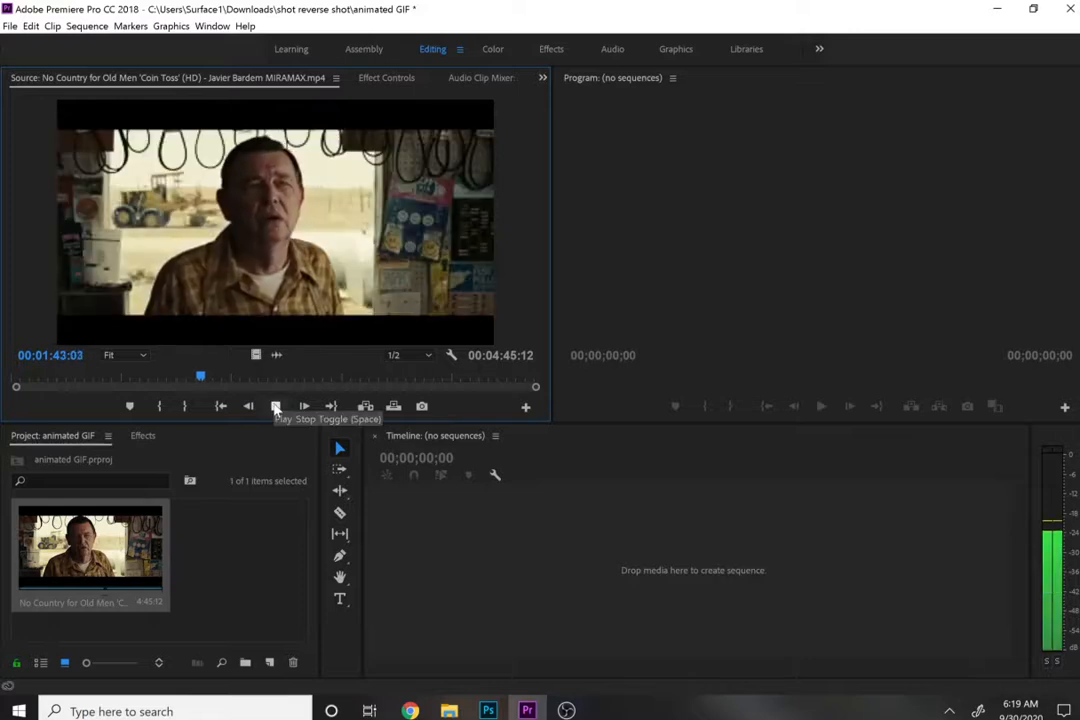
{"action": "key", "text": "i"}
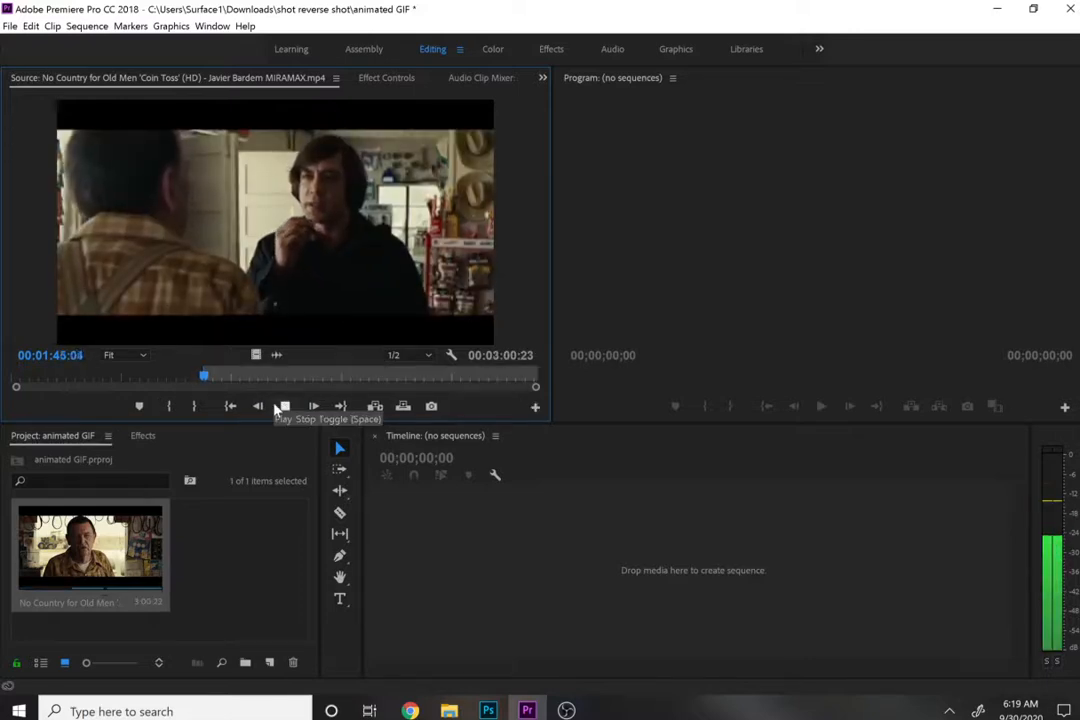
{"action": "left_click", "coordinate": [277, 409]}
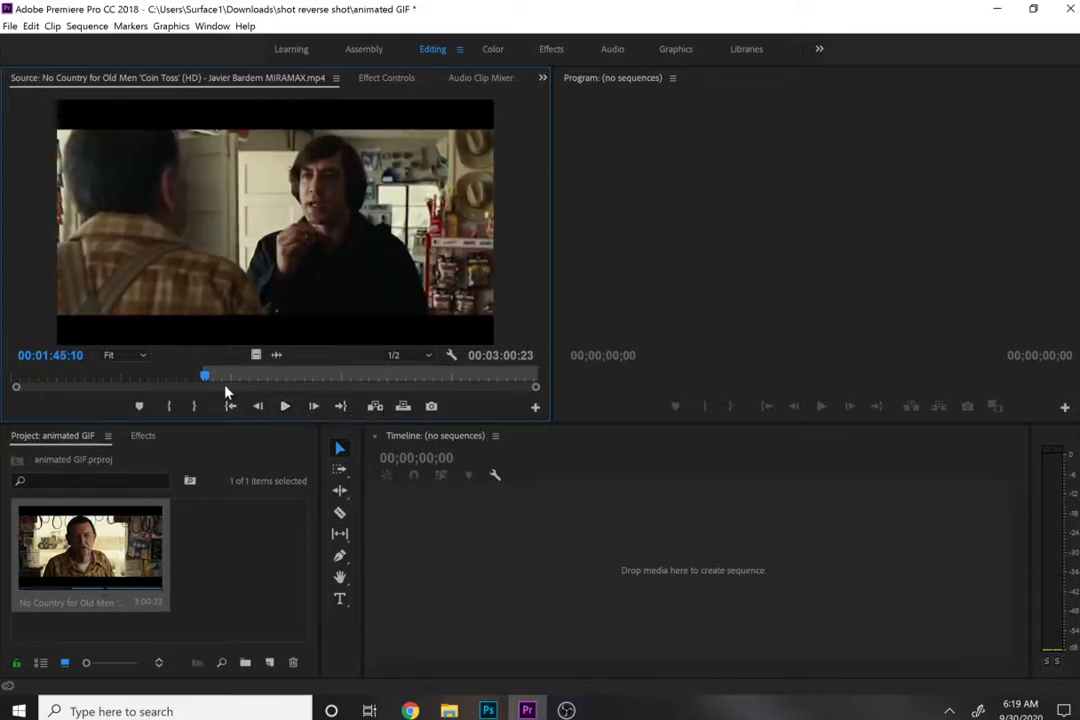
Replay the source clip from 00:01:28:22, re-mark the In point at the coin shot and set the Out point at 00:01:45:09.
{"action": "left_click_drag", "start_coordinate": [535, 390], "coordinate": [432, 398]}
{"action": "left_click", "coordinate": [203, 378]}
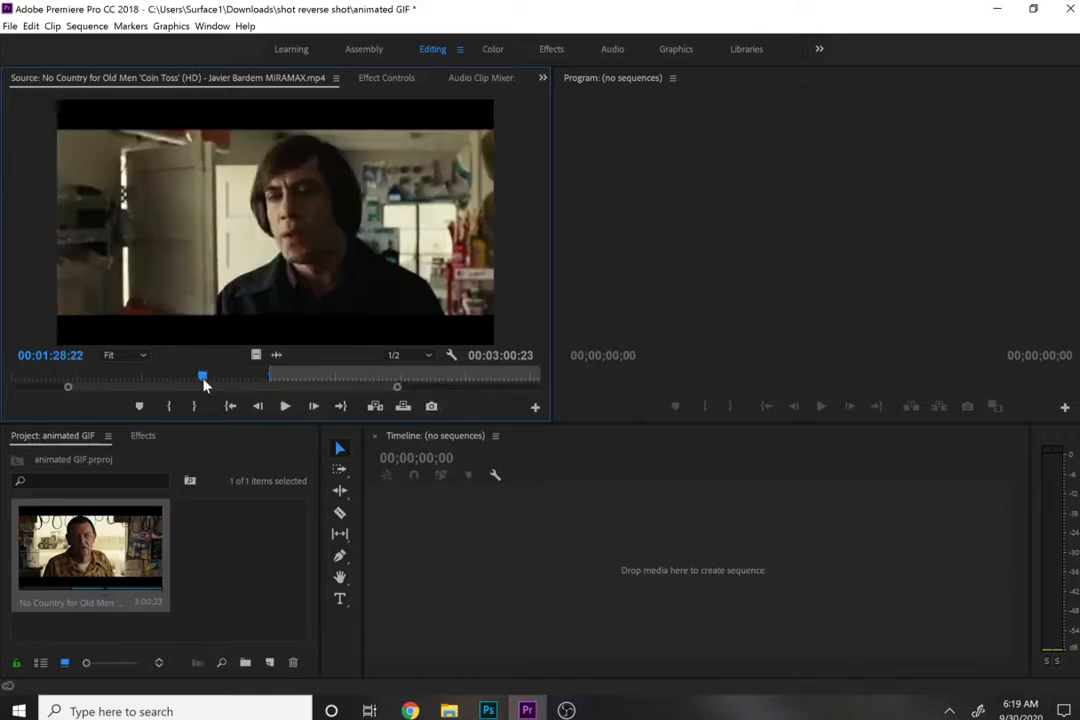
{"action": "key", "text": "space"}
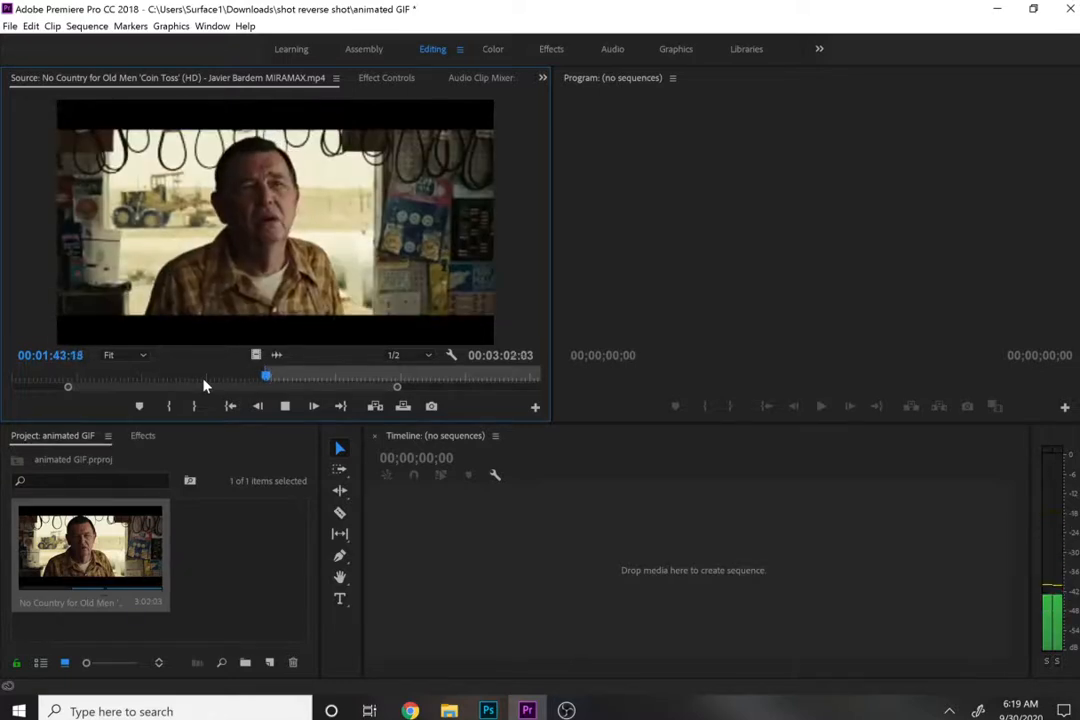
{"action": "key", "text": "space"}
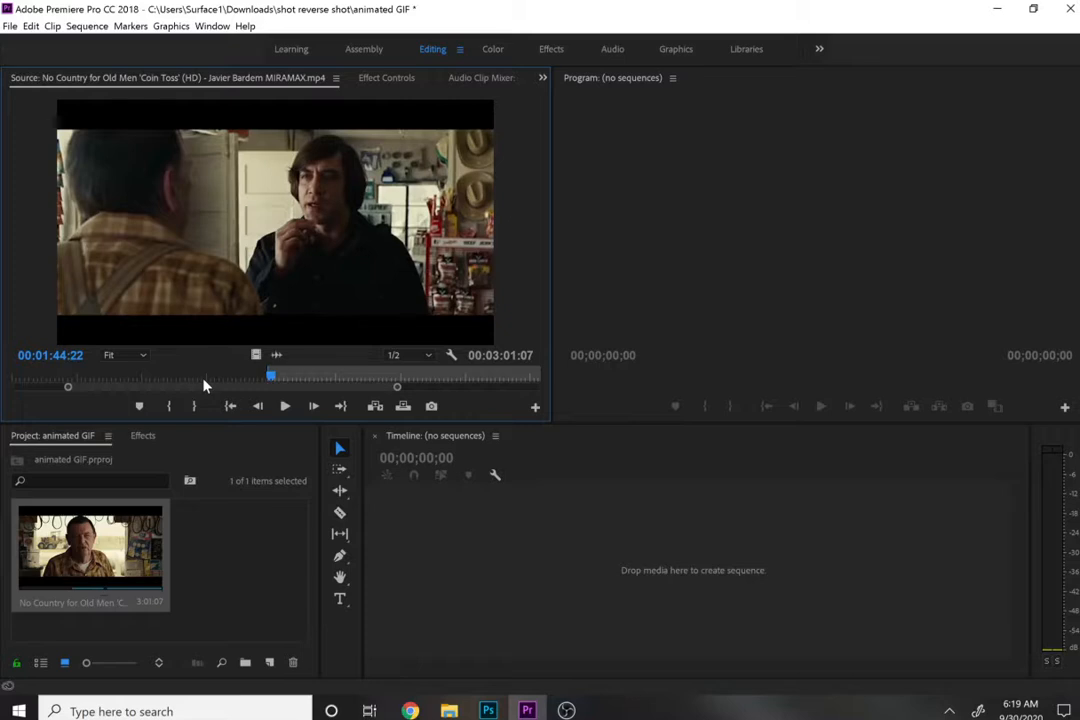
{"action": "key", "text": "space"}
{"action": "key", "text": "space"}
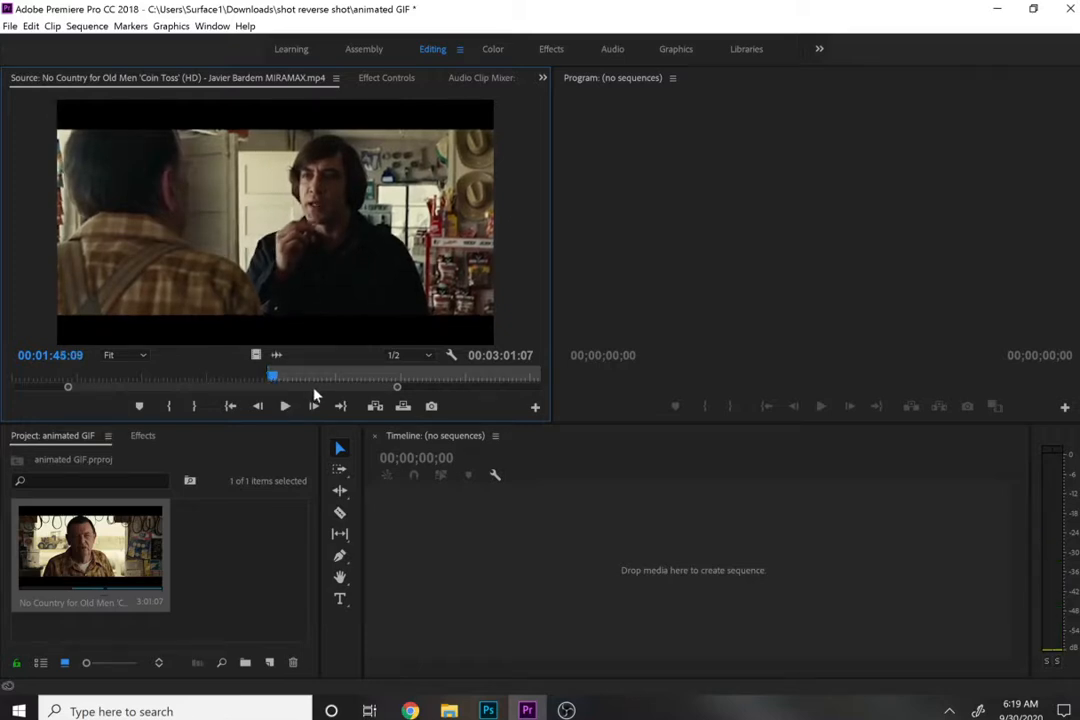
{"action": "key", "text": "o"}
Create a sequence by placing the trimmed source clip on the empty timeline.
{"action": "left_click_drag", "start_coordinate": [275, 230], "coordinate": [494, 612]}
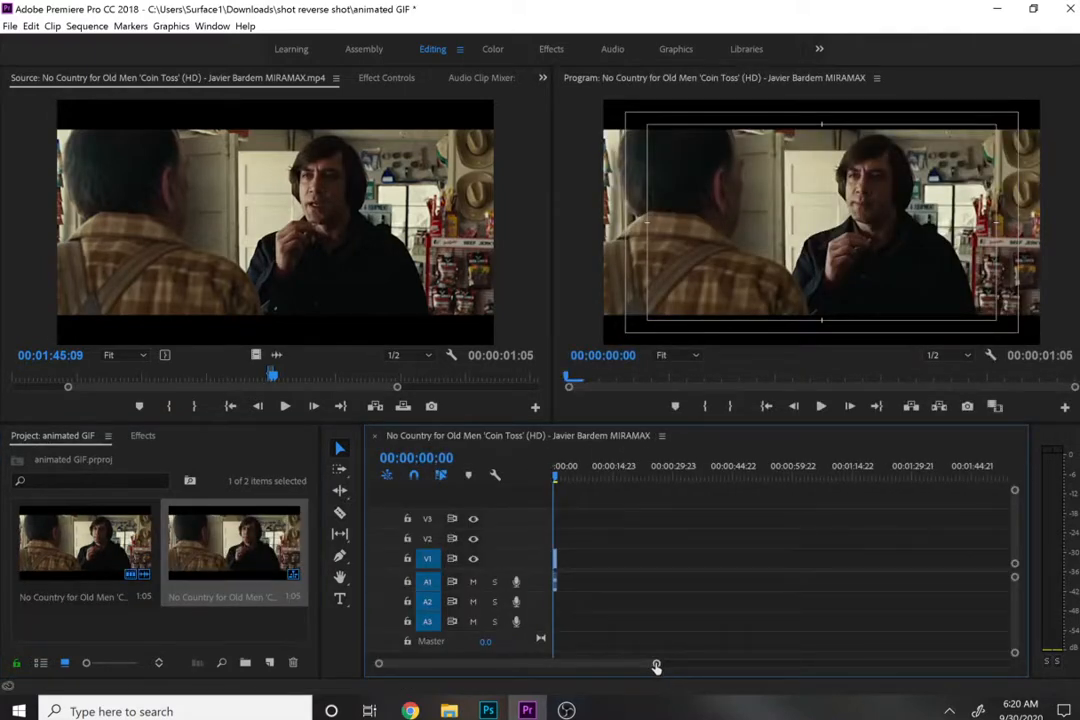
{"action": "left_click_drag", "start_coordinate": [655, 668], "coordinate": [559, 673]}
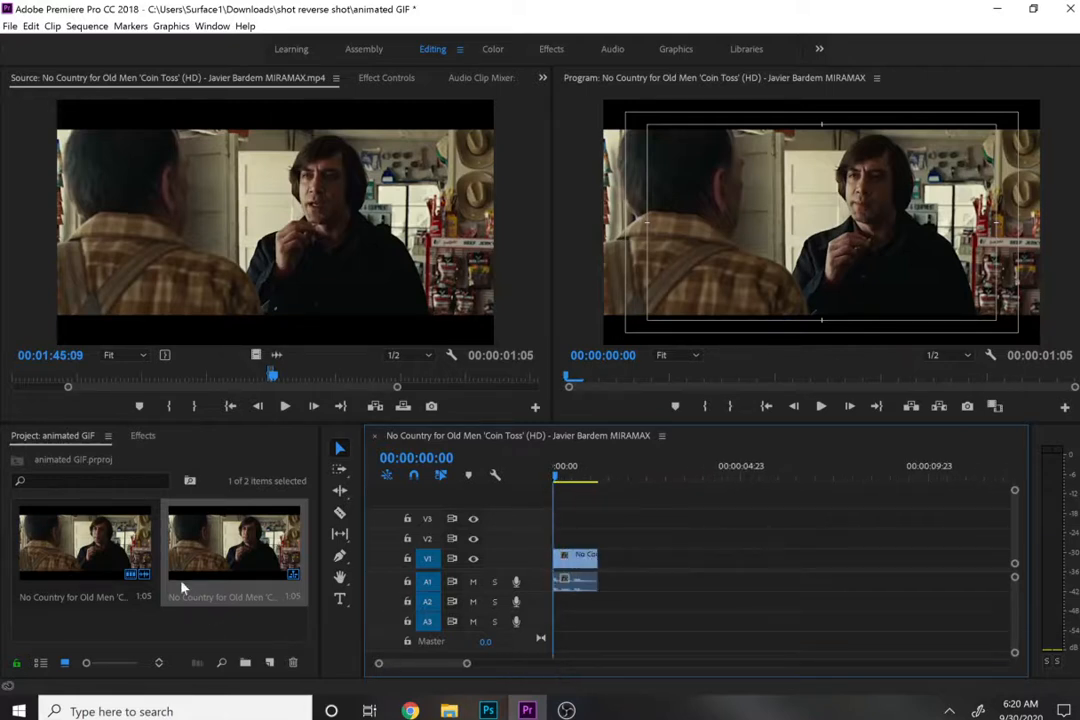
Check the imported source clip's properties, such as image size and frame rate, and close the properties window.
{"action": "right_click", "coordinate": [133, 572]}
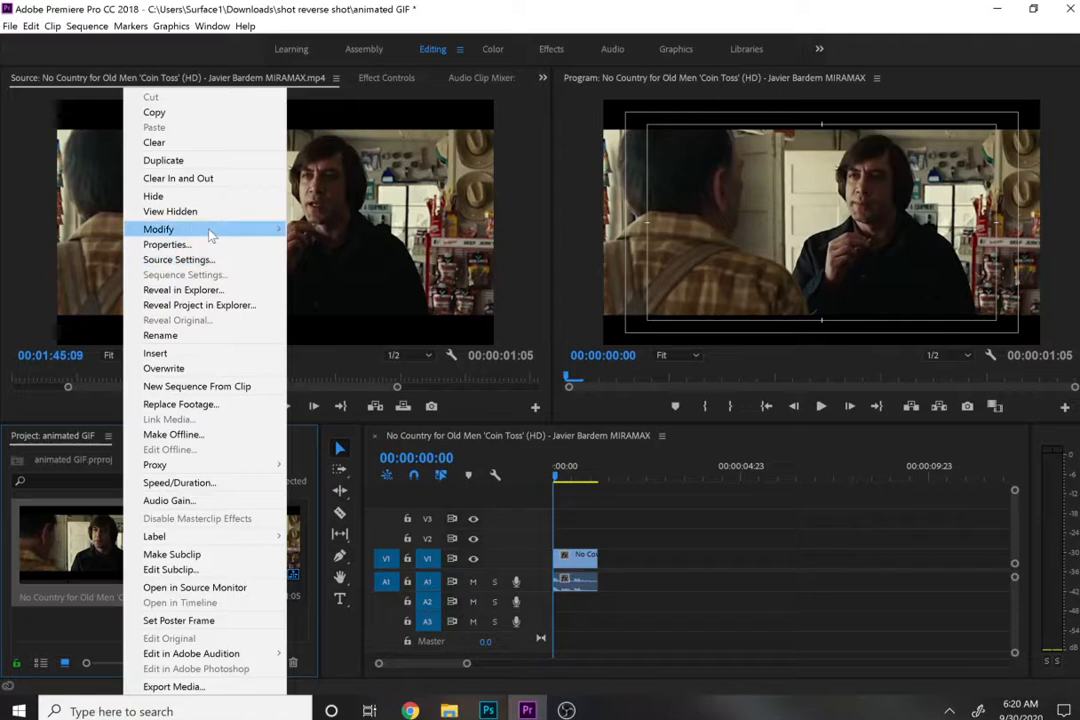
{"action": "mouse_move", "coordinate": [210, 235]}
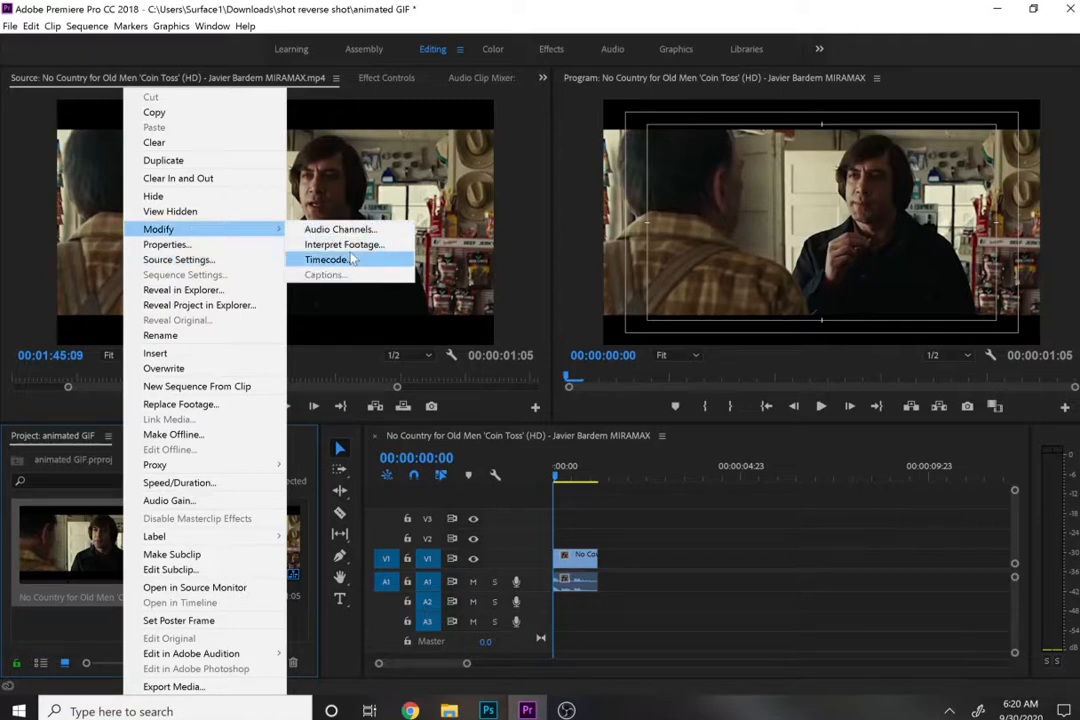
{"action": "left_click", "coordinate": [214, 246]}
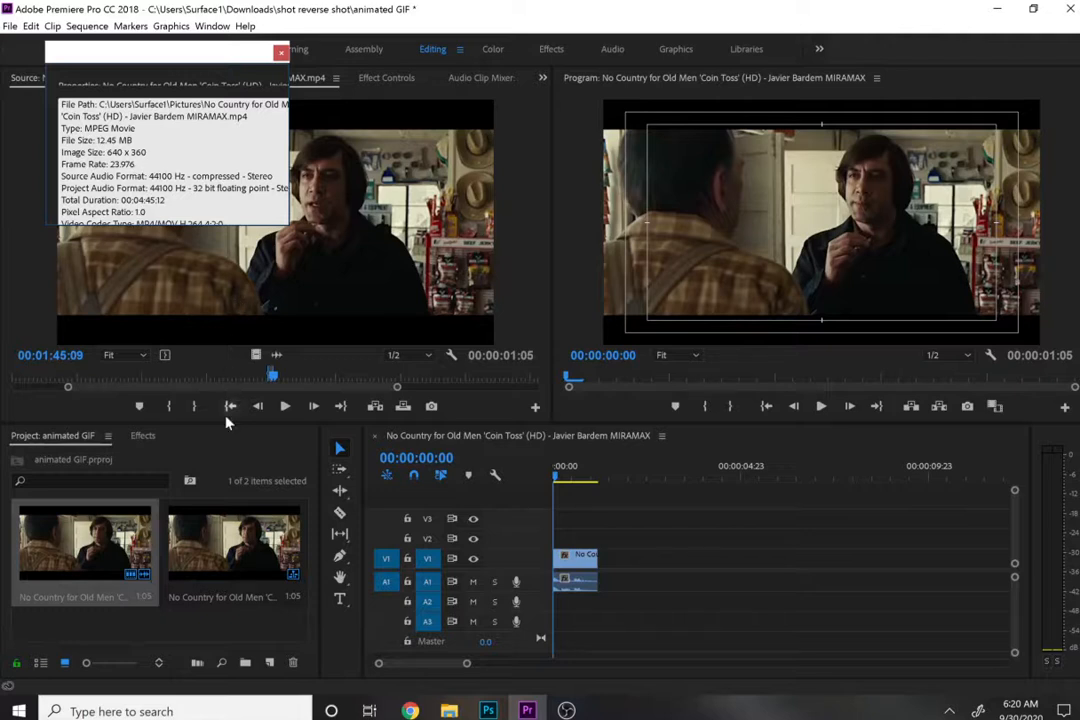
{"action": "left_click", "coordinate": [234, 623]}
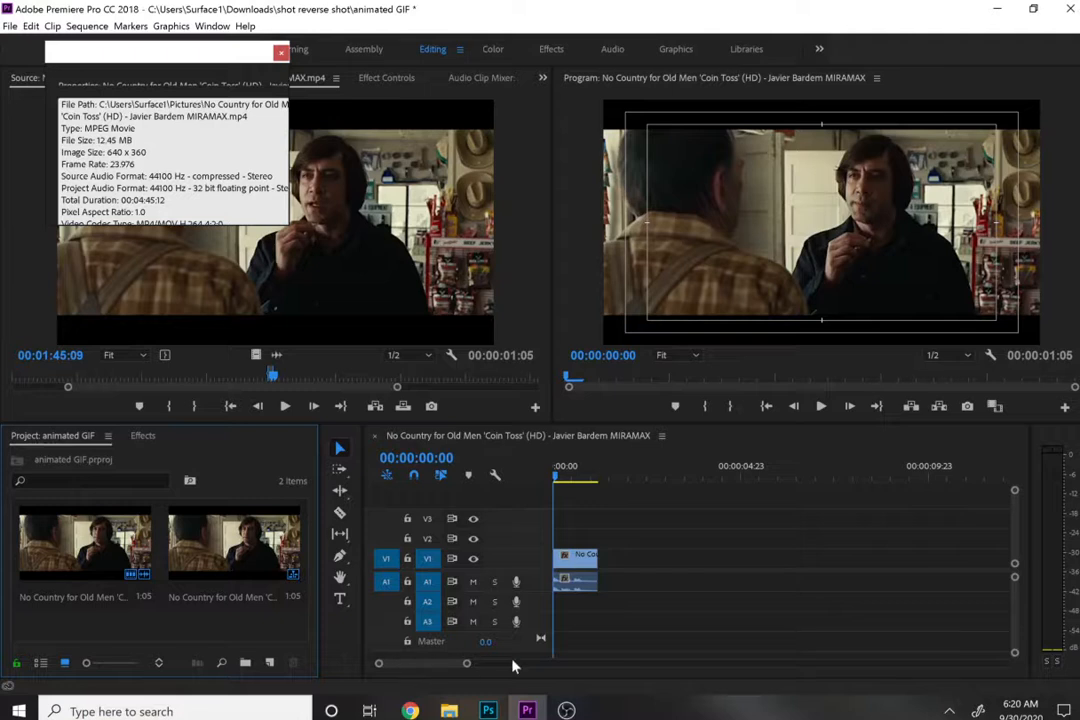
{"action": "left_click", "coordinate": [281, 51]}
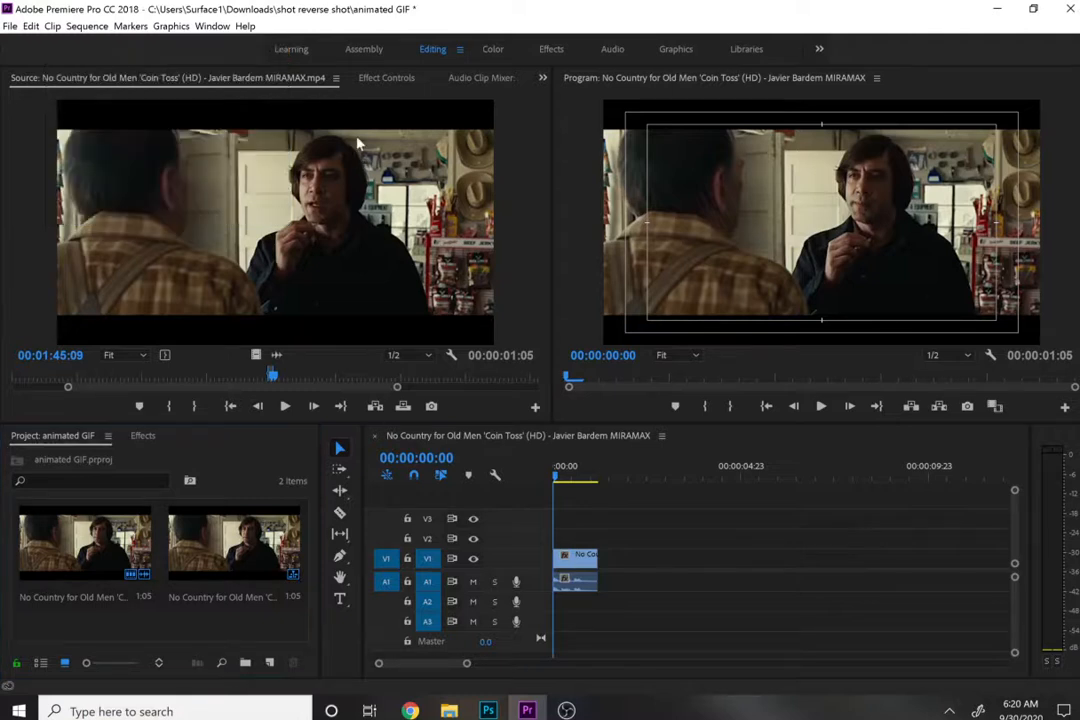
Play the new sequence twice from its beginning to check where the clip starts and ends.
{"action": "left_click", "coordinate": [465, 673]}
{"action": "left_click_drag", "start_coordinate": [466, 665], "coordinate": [449, 666]}
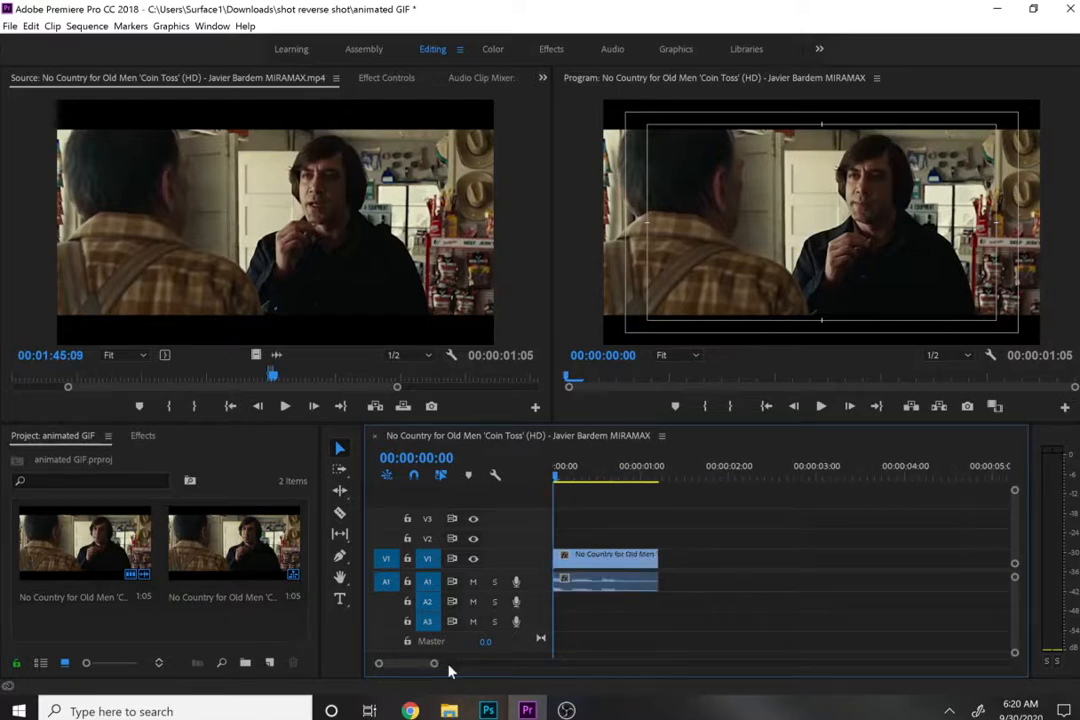
{"action": "key", "text": "space"}
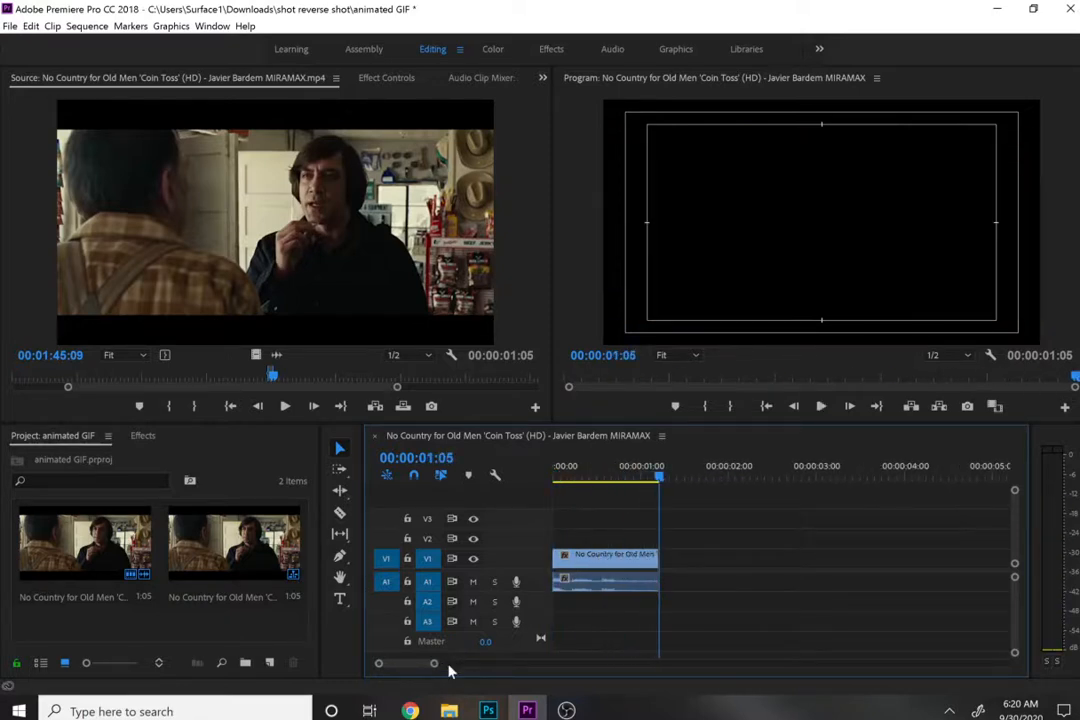
{"action": "left_click", "coordinate": [563, 466]}
{"action": "key", "text": "space"}
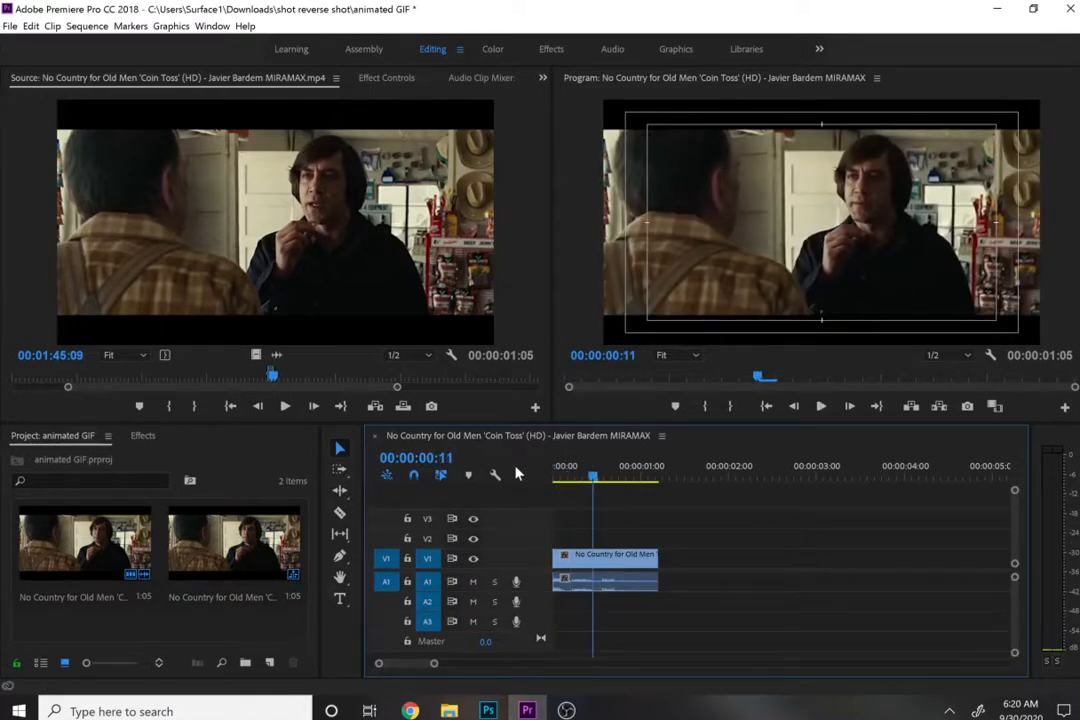
Extend the start of the timeline clip to a 00:00:01:11 duration, replay it, and trim its end to 00:00:01:08.
{"action": "left_click_drag", "start_coordinate": [592, 567], "coordinate": [547, 562]}
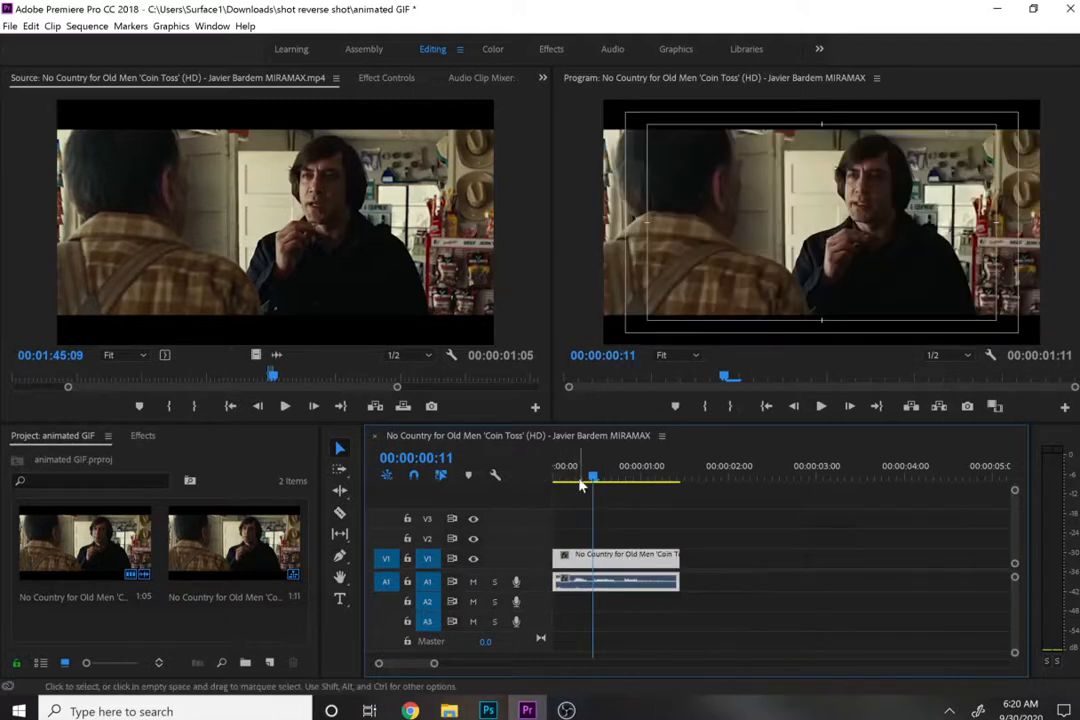
{"action": "left_click_drag", "start_coordinate": [579, 478], "coordinate": [495, 474]}
{"action": "key", "text": "space"}
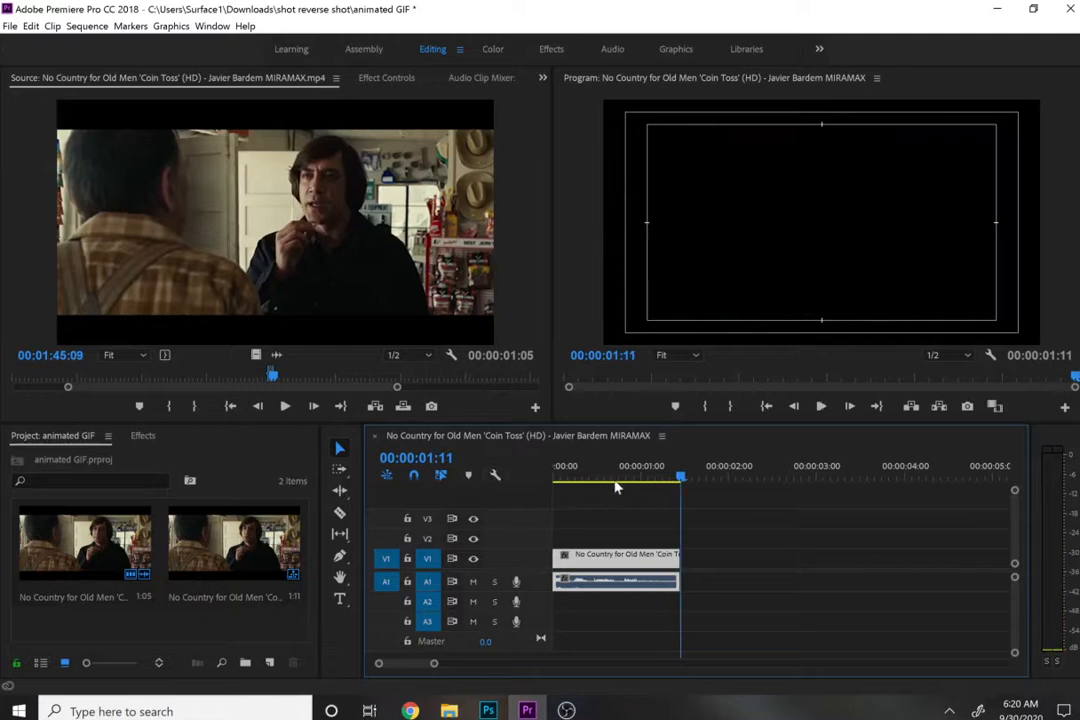
{"action": "left_click_drag", "start_coordinate": [638, 477], "coordinate": [675, 482]}
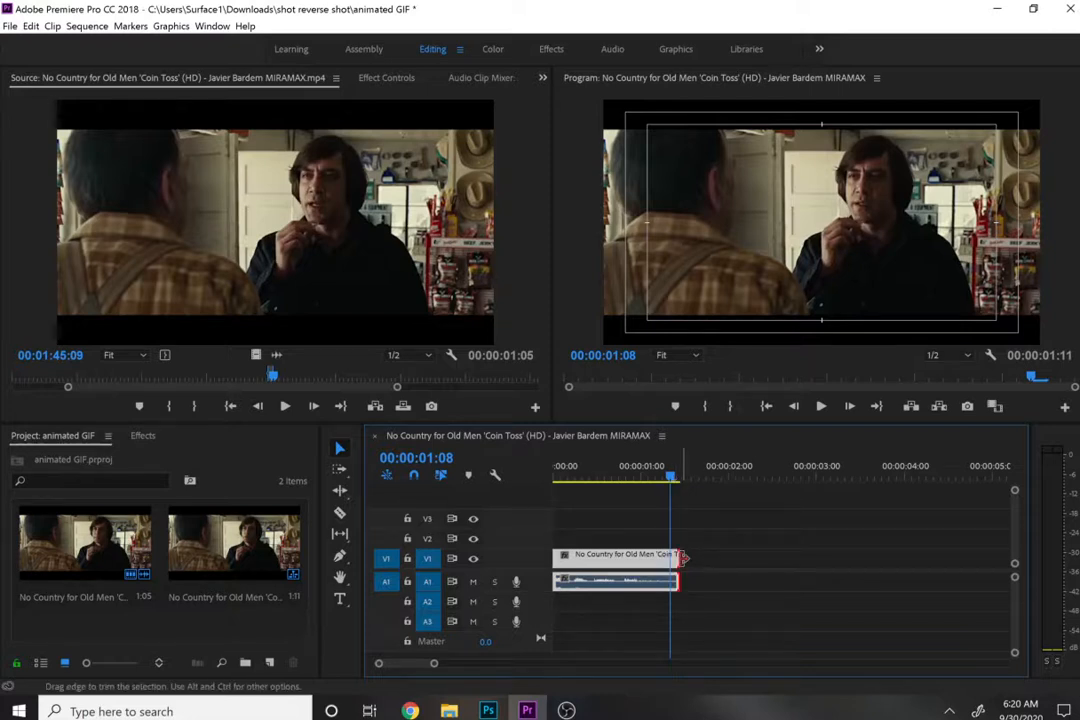
{"action": "left_click_drag", "start_coordinate": [680, 557], "coordinate": [669, 557]}
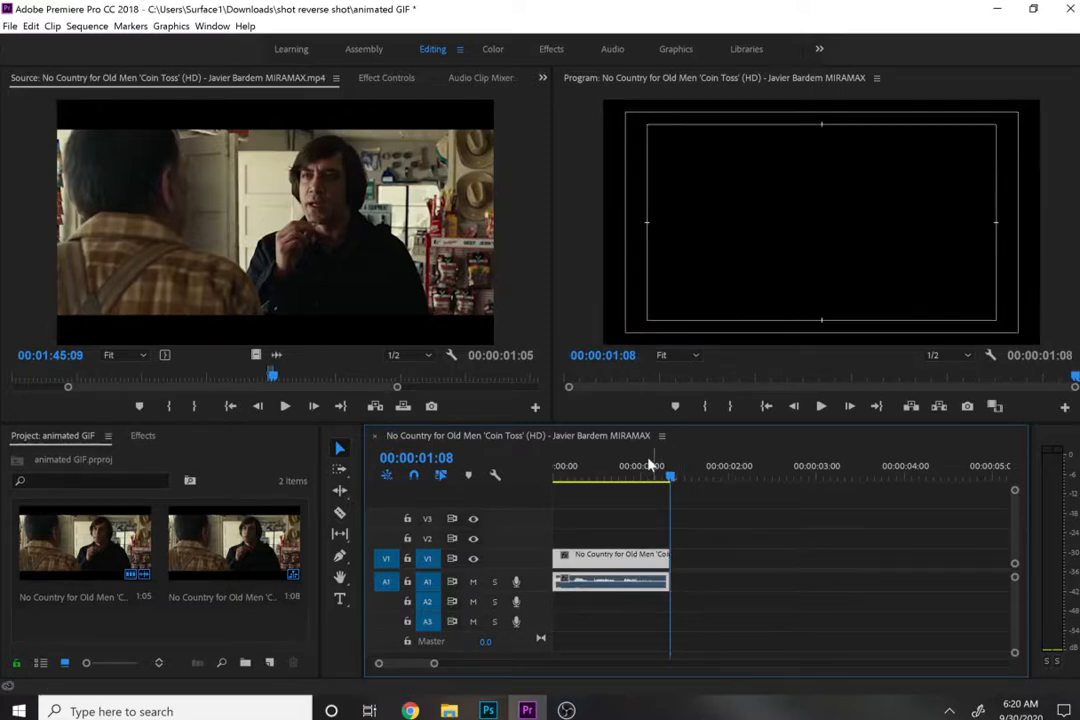
Add a text caption reading "you're a bit deaf" over the lower part of the frame, starting at 00:00:00:00.
{"action": "left_click_drag", "start_coordinate": [650, 465], "coordinate": [554, 466]}
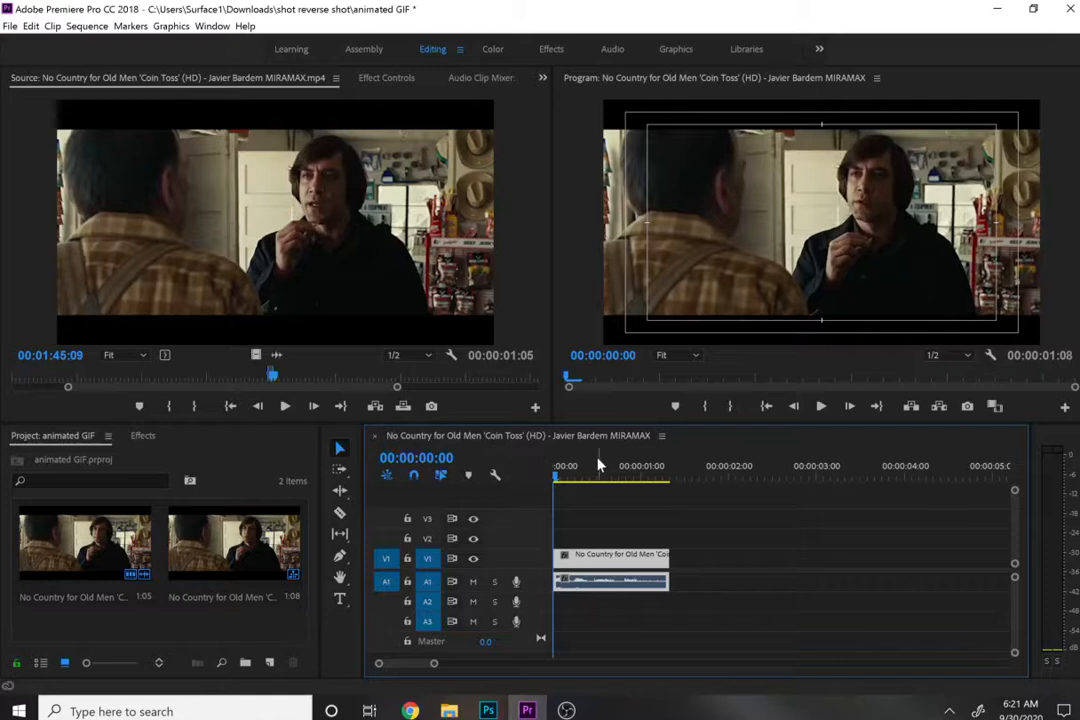
{"action": "key", "text": "t"}
{"action": "left_click", "coordinate": [680, 292]}
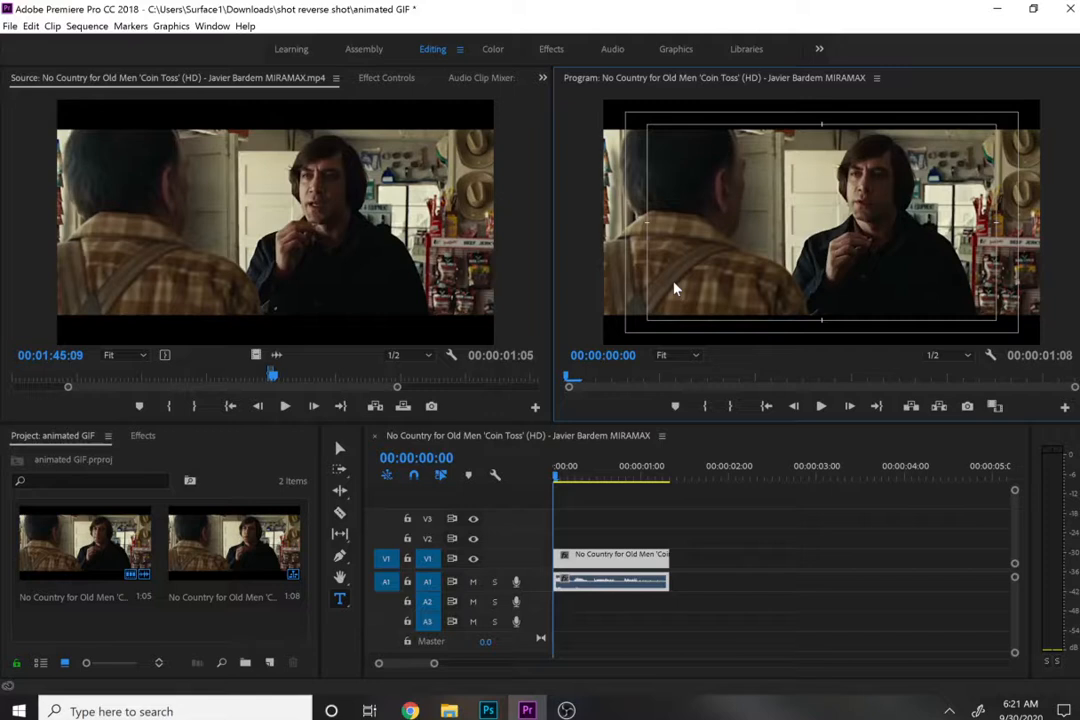
{"action": "left_click", "coordinate": [678, 290]}
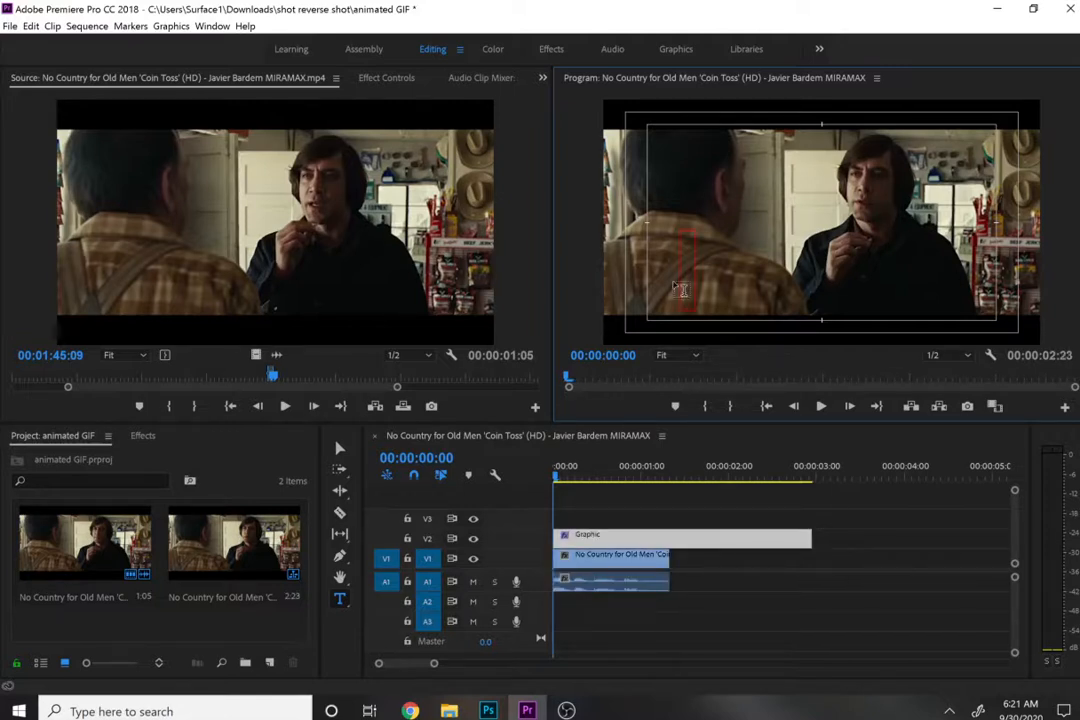
{"action": "type", "text": "you're"}
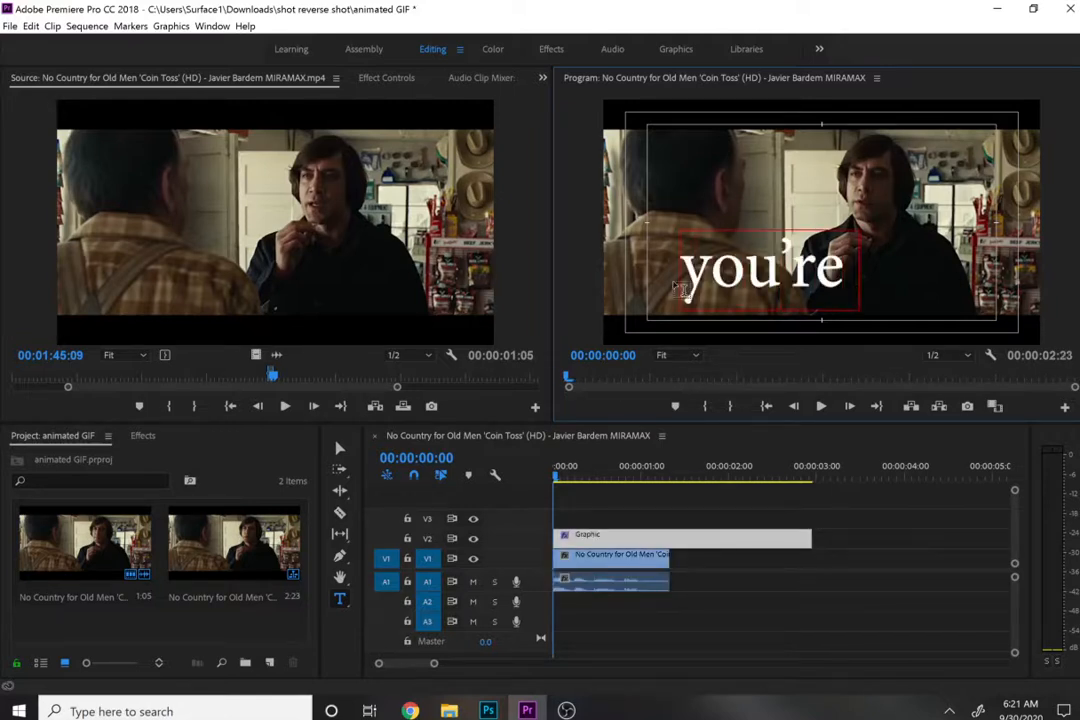
{"action": "type", "text": " a bit deaf"}
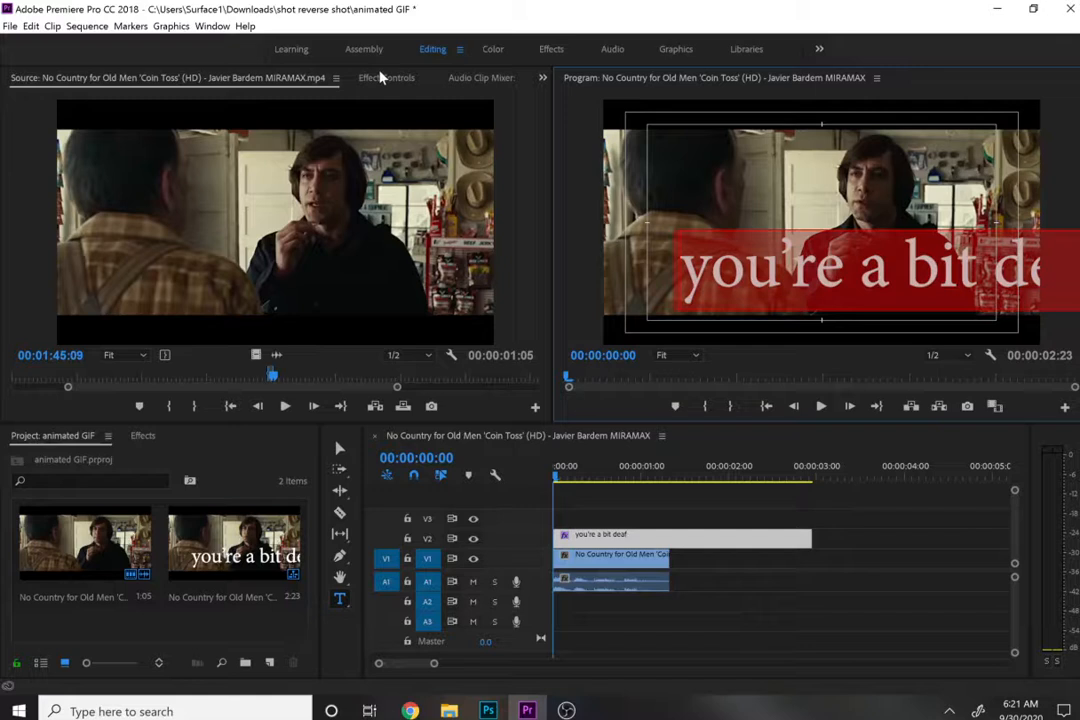
Reduce the caption's font size to 40 and complete its wording as "you're a bit deaf, aren't ya?".
{"action": "left_click", "coordinate": [387, 79]}
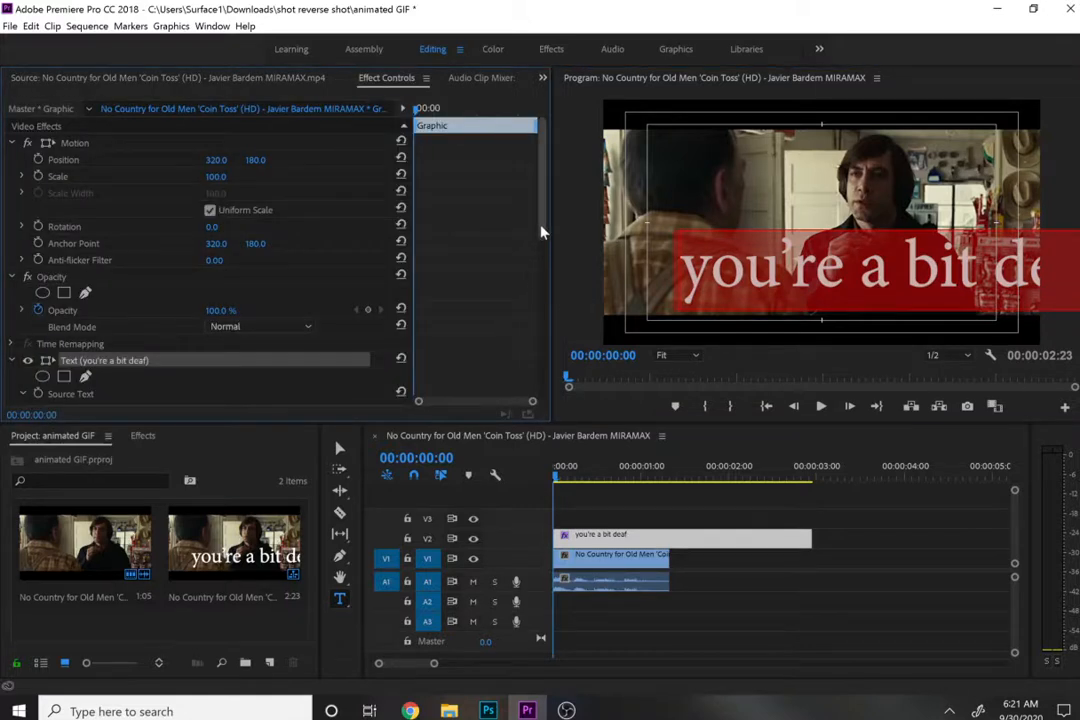
{"action": "left_click_drag", "start_coordinate": [541, 232], "coordinate": [547, 284]}
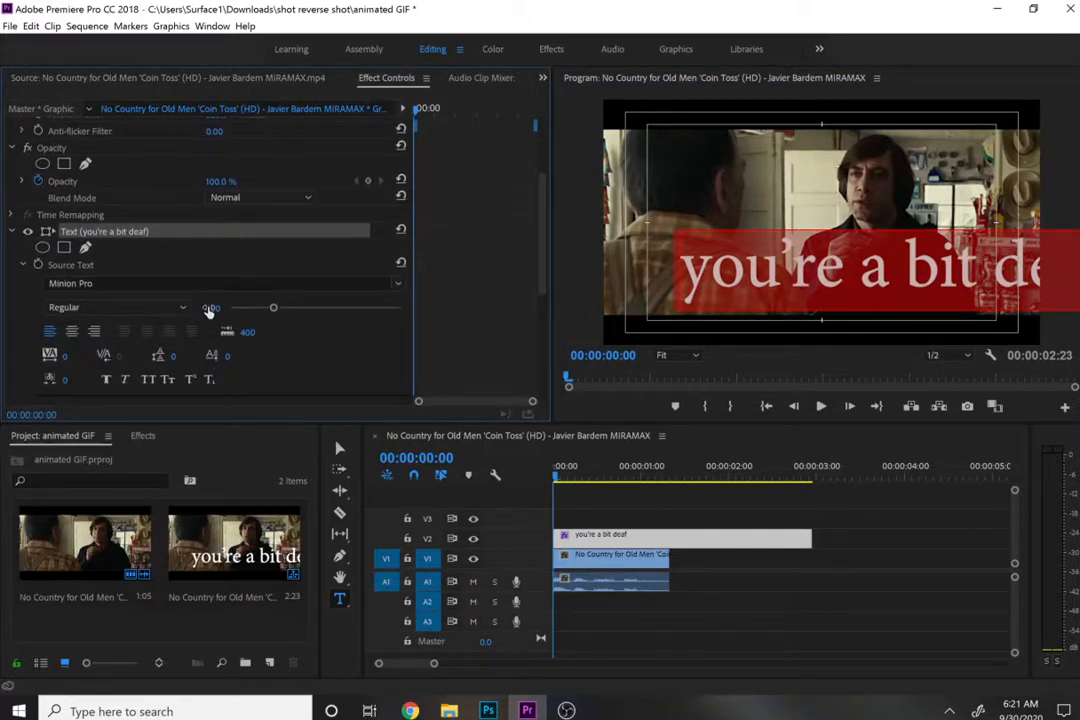
{"action": "left_click_drag", "start_coordinate": [209, 309], "coordinate": [170, 309]}
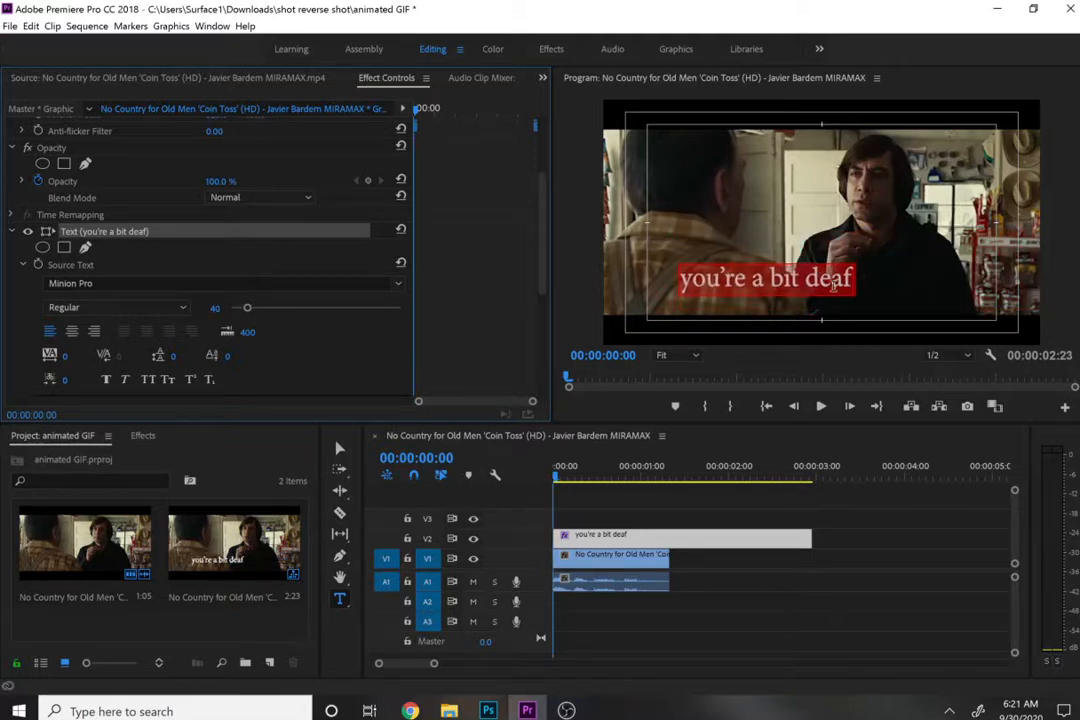
{"action": "left_click", "coordinate": [835, 282]}
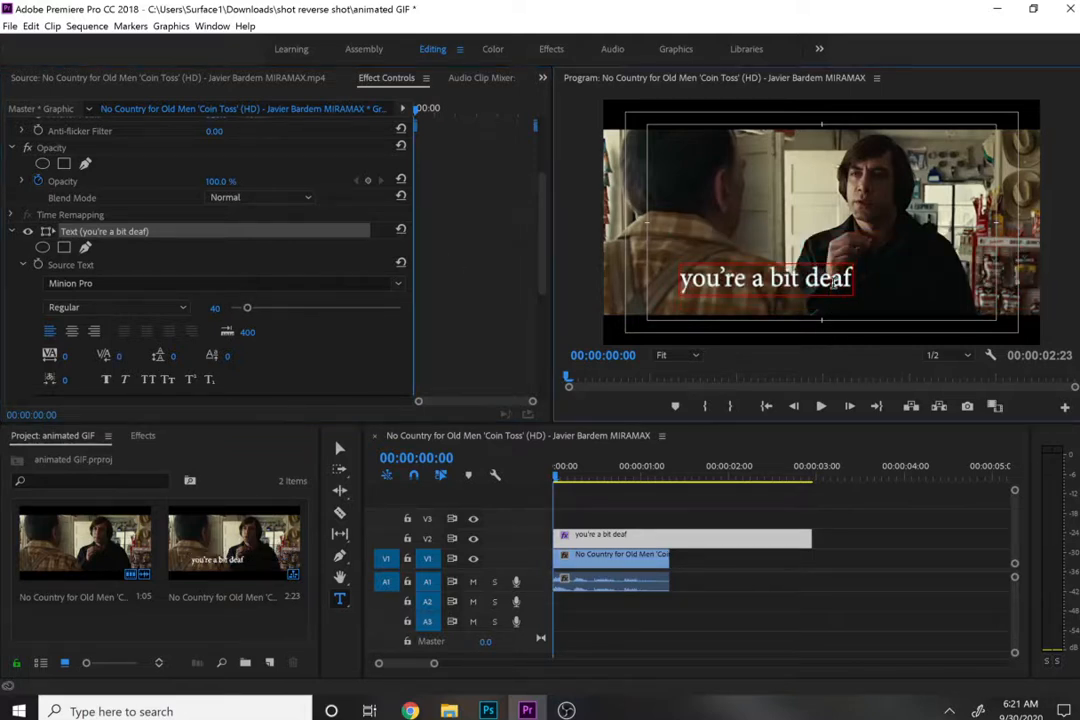
{"action": "type", "text": ", aren't ya?"}
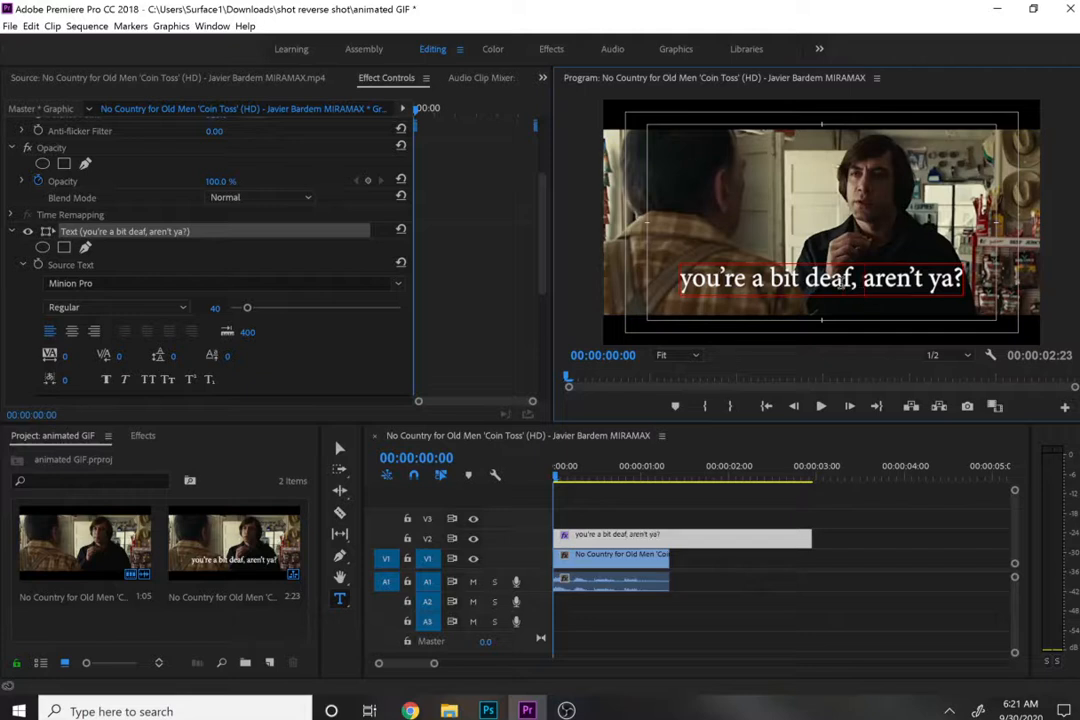
Select the whole caption and change its font to Bison.
{"action": "left_click", "coordinate": [352, 231]}
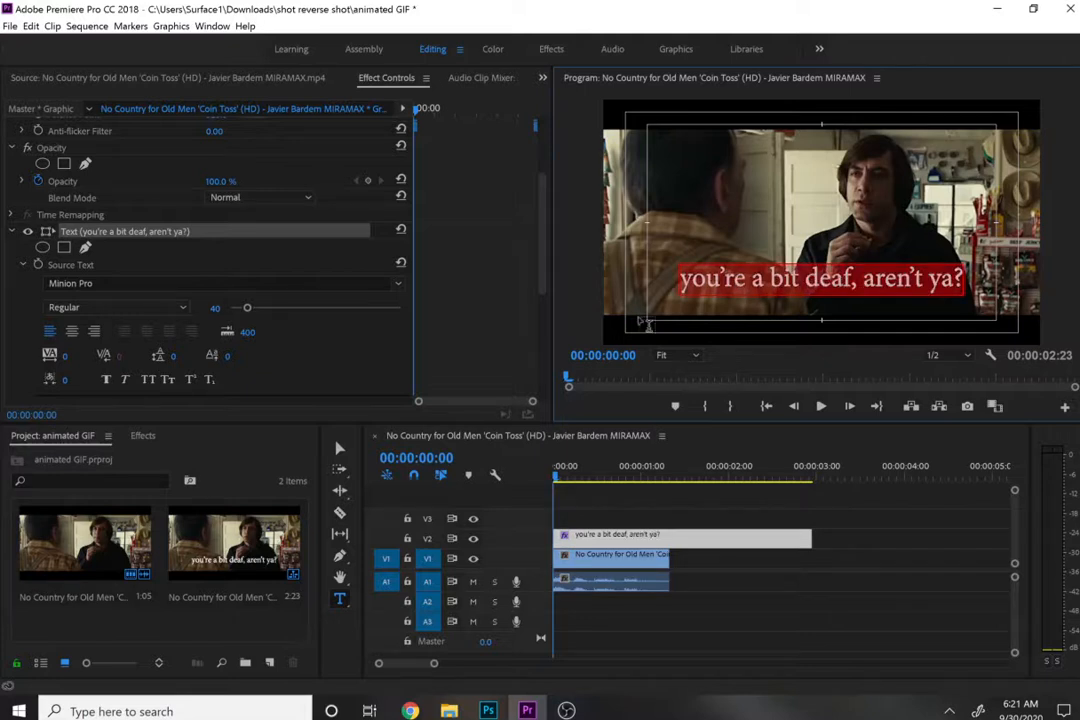
{"action": "left_click", "coordinate": [339, 234]}
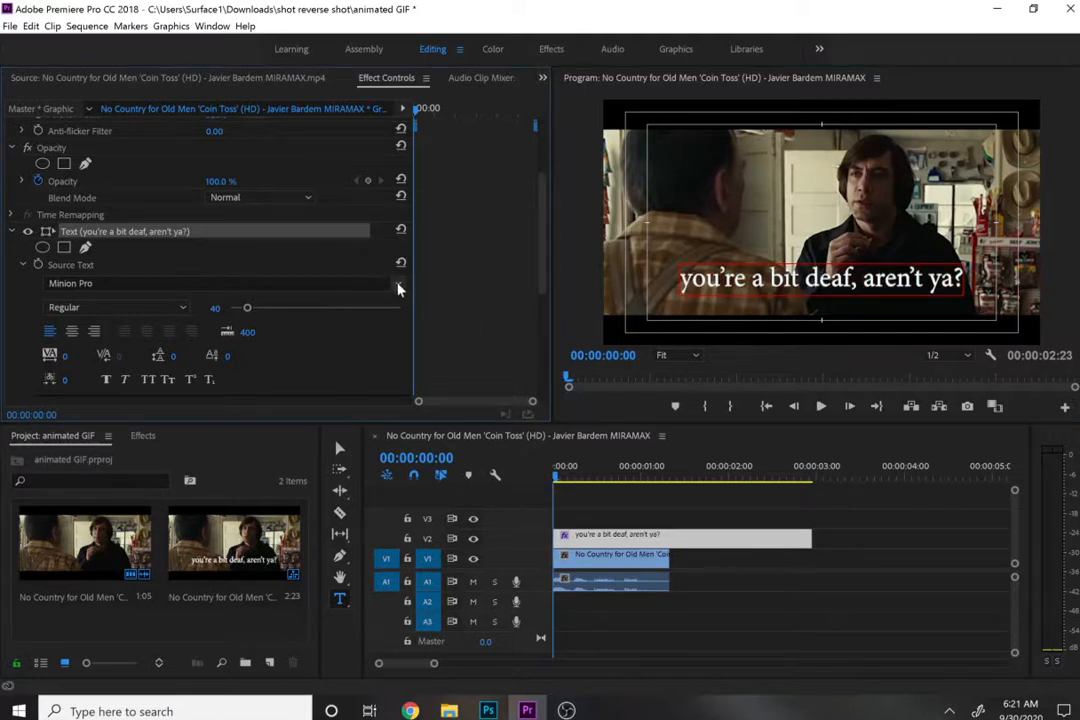
{"action": "double_click", "coordinate": [777, 287]}
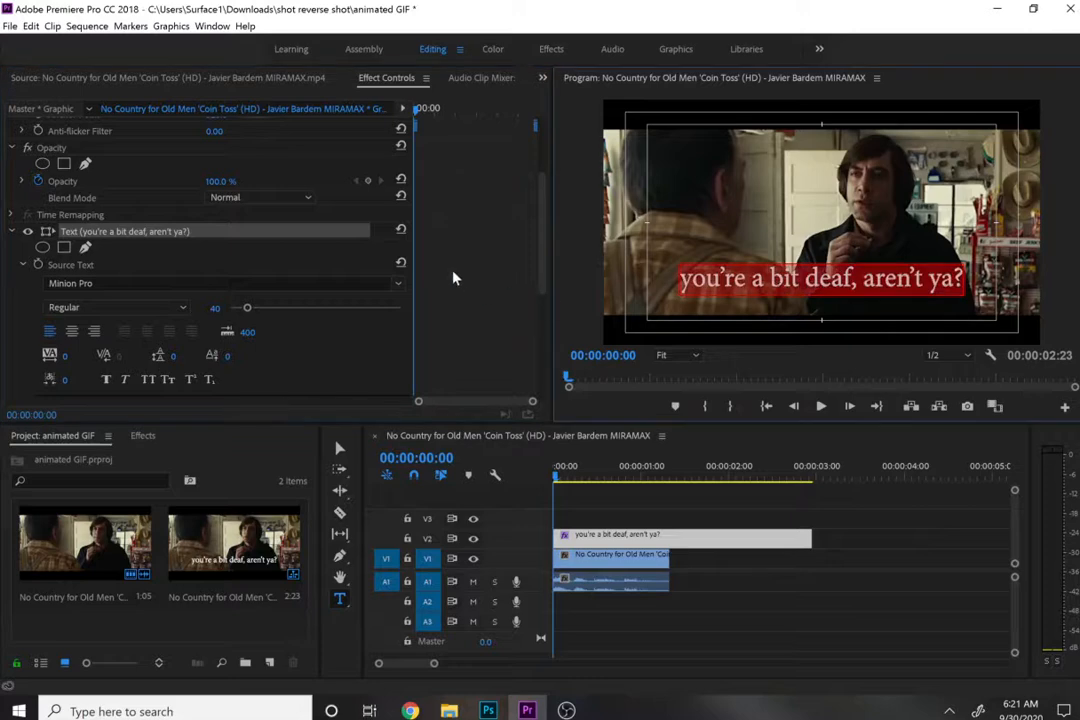
{"action": "left_click", "coordinate": [398, 285]}
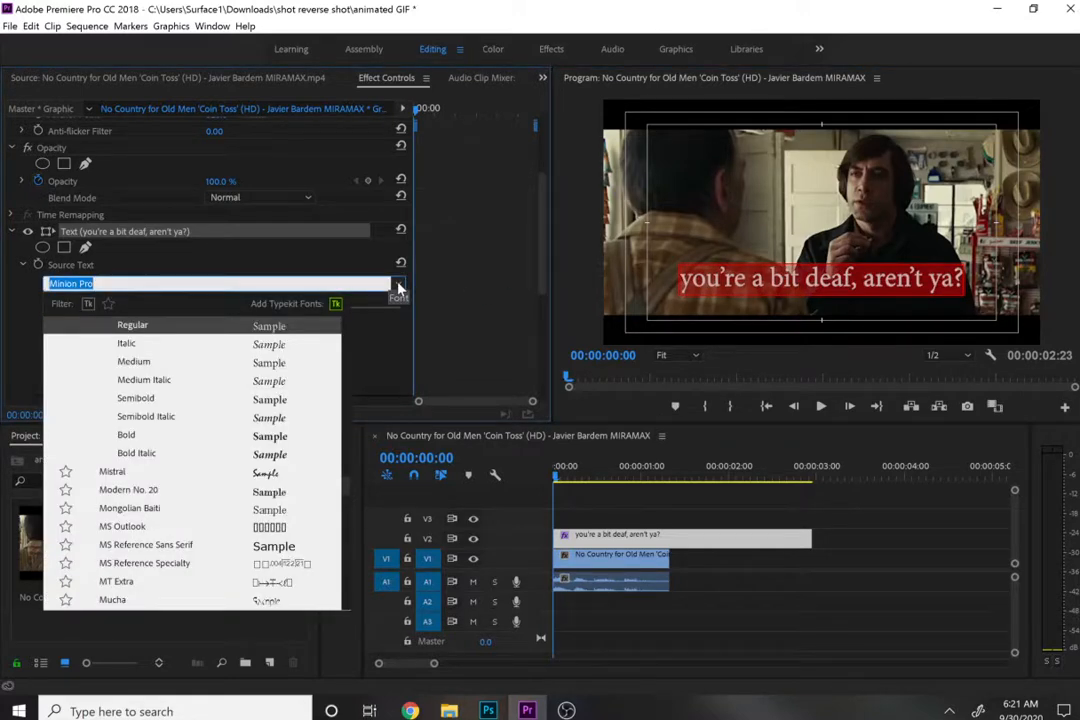
{"action": "left_click_drag", "start_coordinate": [347, 493], "coordinate": [343, 330]}
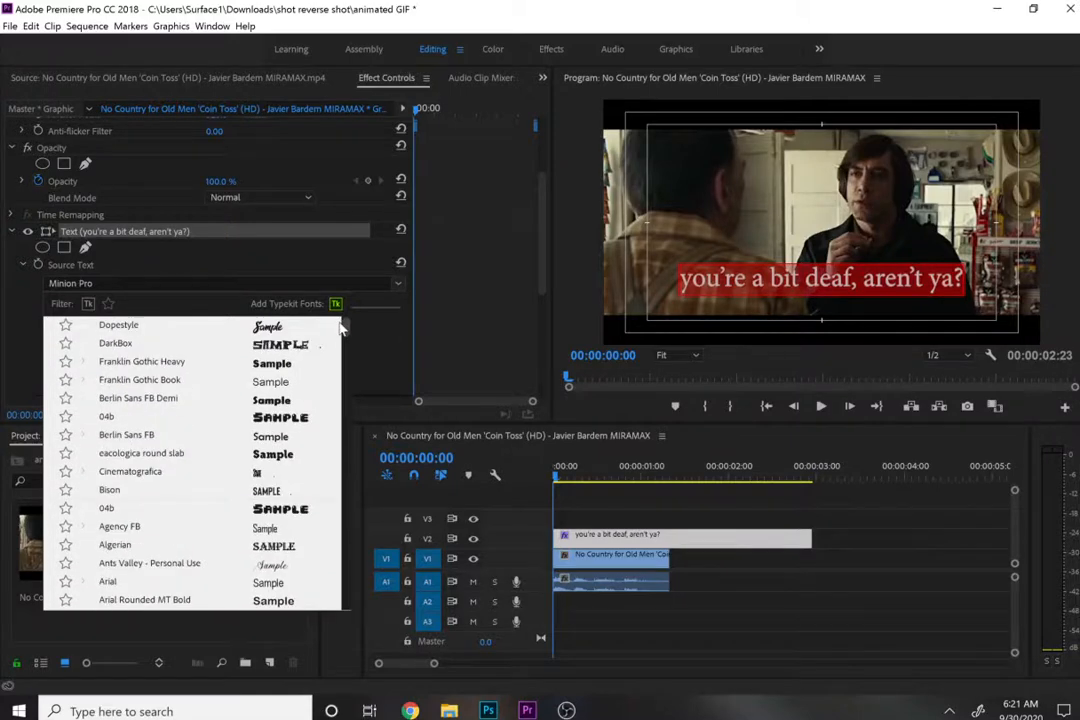
{"action": "left_click", "coordinate": [134, 494]}
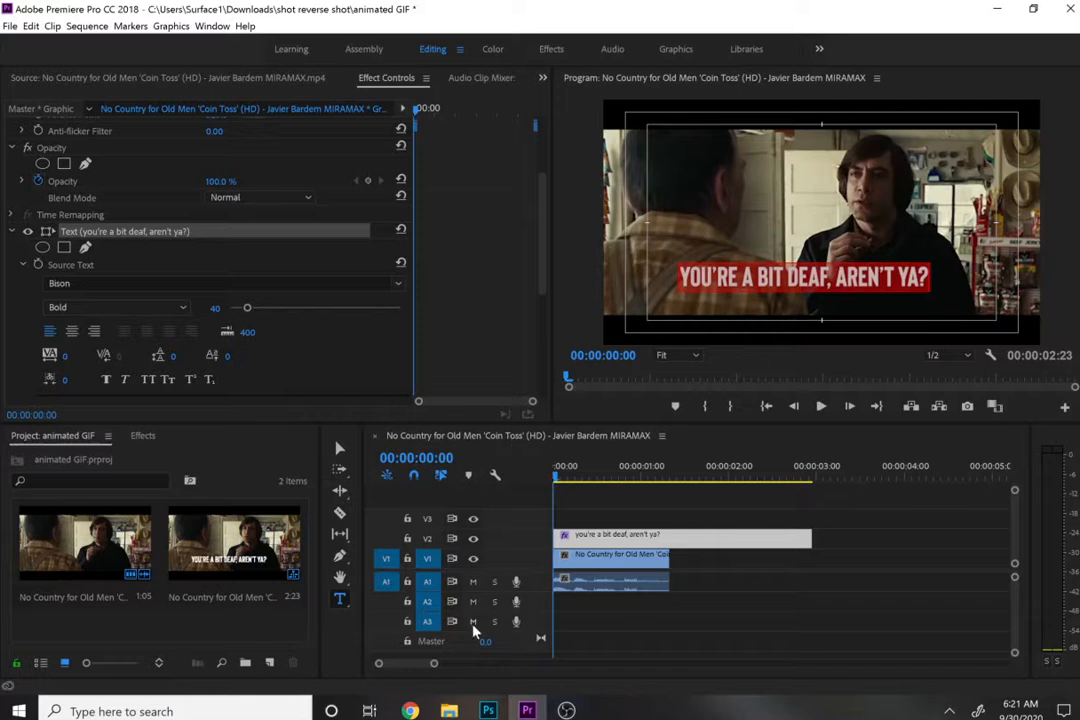
Move the caption slightly down and right within the safe margins, and shorten its graphic clip to end with the video clip.
{"action": "left_click", "coordinate": [339, 447]}
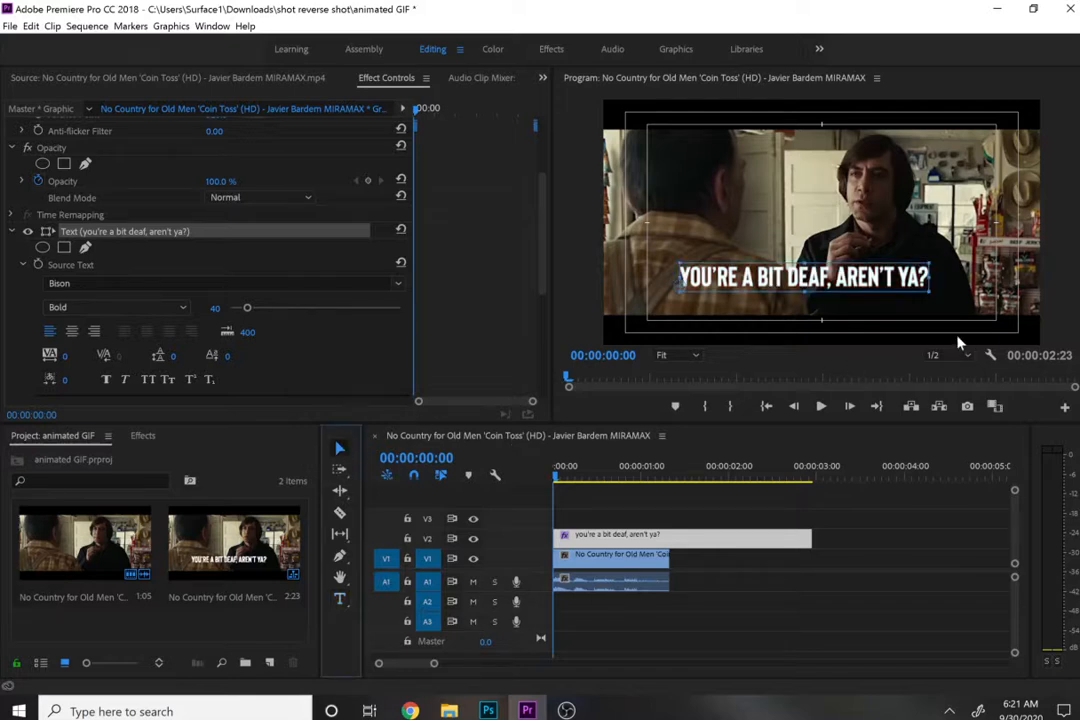
{"action": "left_click", "coordinate": [990, 355]}
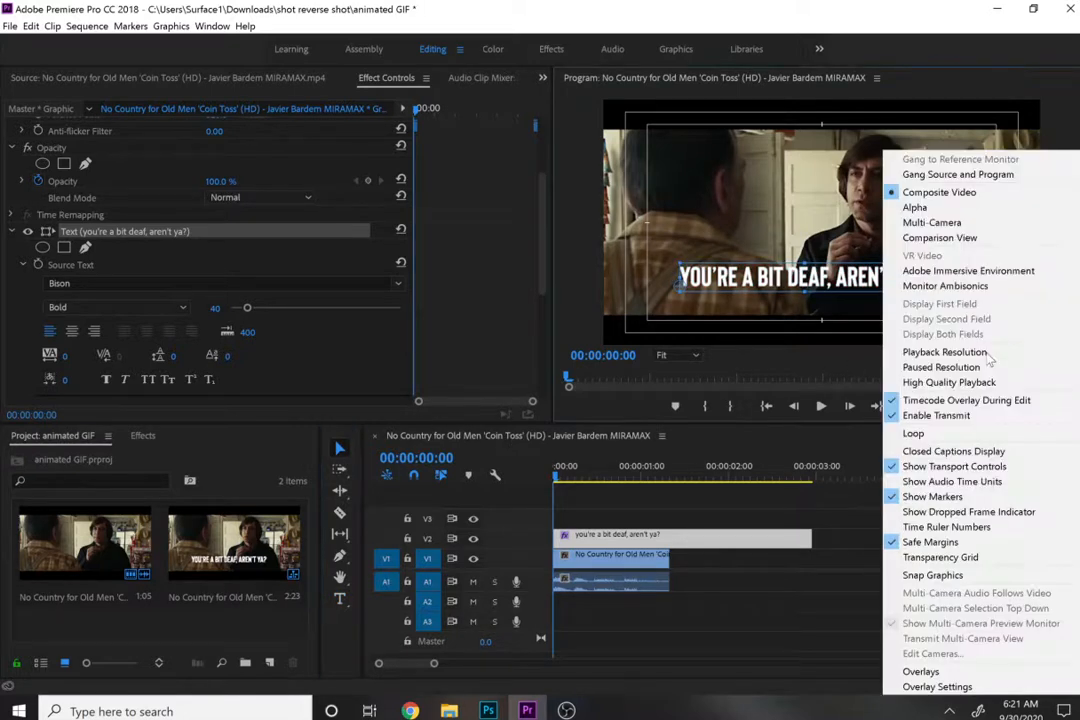
{"action": "left_click", "coordinate": [824, 285]}
{"action": "mouse_move", "coordinate": [824, 285]}
{"action": "left_mouse_down"}
{"action": "mouse_move", "coordinate": [849, 293]}
{"action": "mouse_move", "coordinate": [841, 298]}
{"action": "left_mouse_up"}
{"action": "left_click_drag", "start_coordinate": [811, 538], "coordinate": [669, 552]}
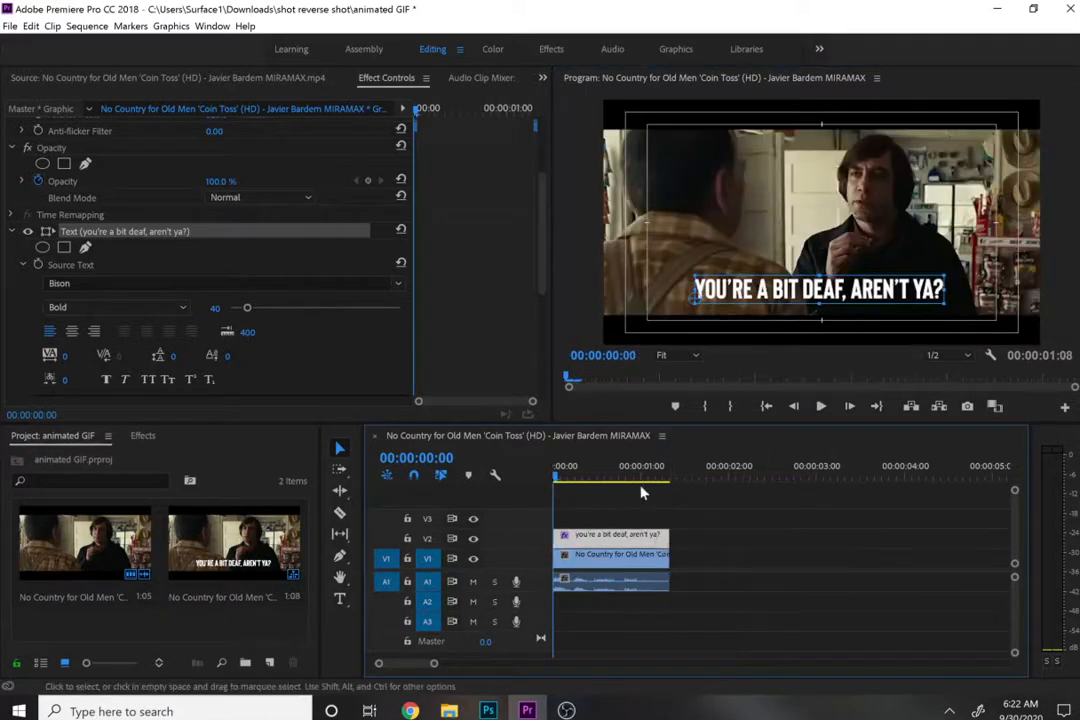
Mute audio track A1 and play the captioned sequence from the beginning.
{"action": "left_click_drag", "start_coordinate": [602, 477], "coordinate": [470, 470]}
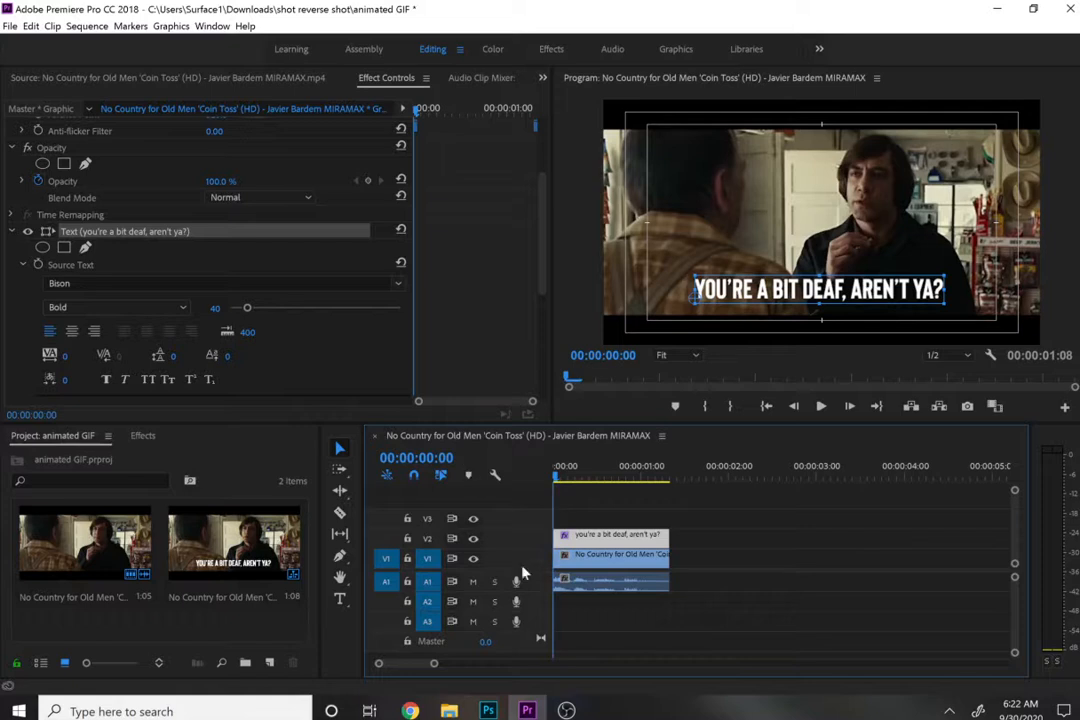
{"action": "left_click", "coordinate": [473, 582]}
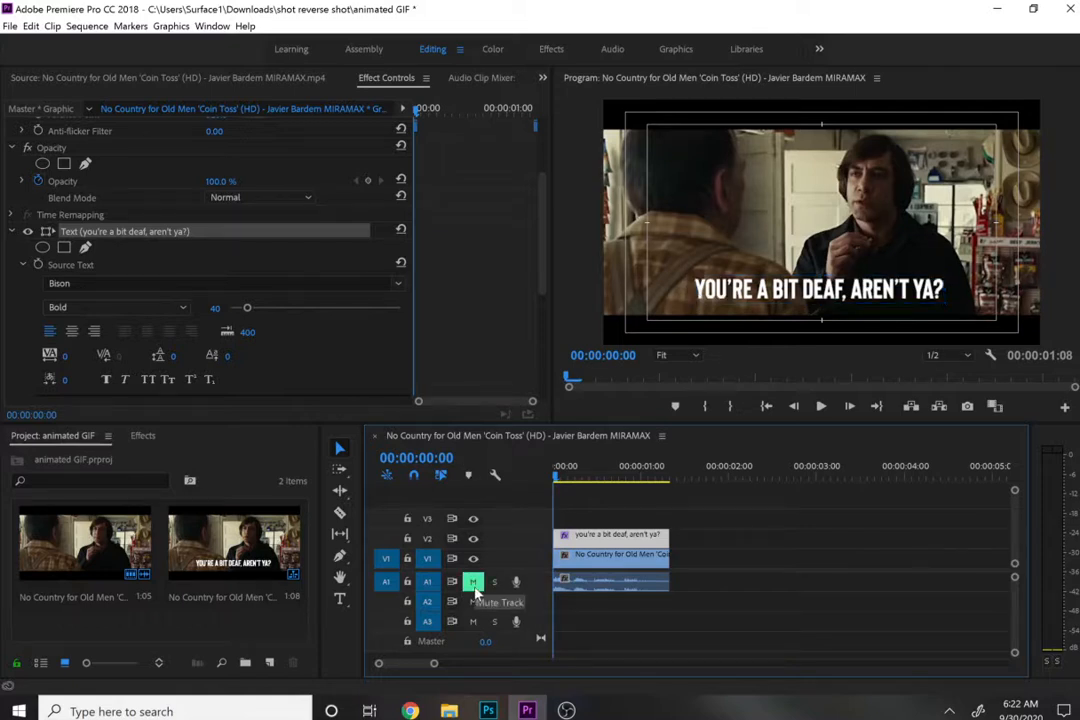
{"action": "key", "text": "space"}
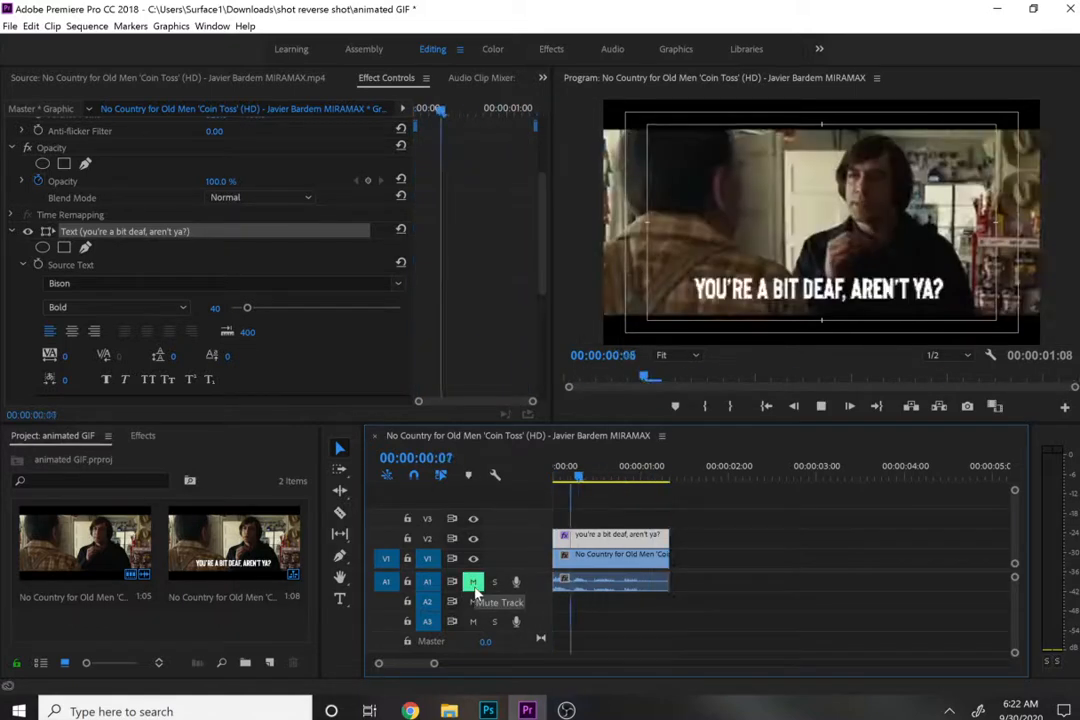
{"action": "key", "text": "space"}
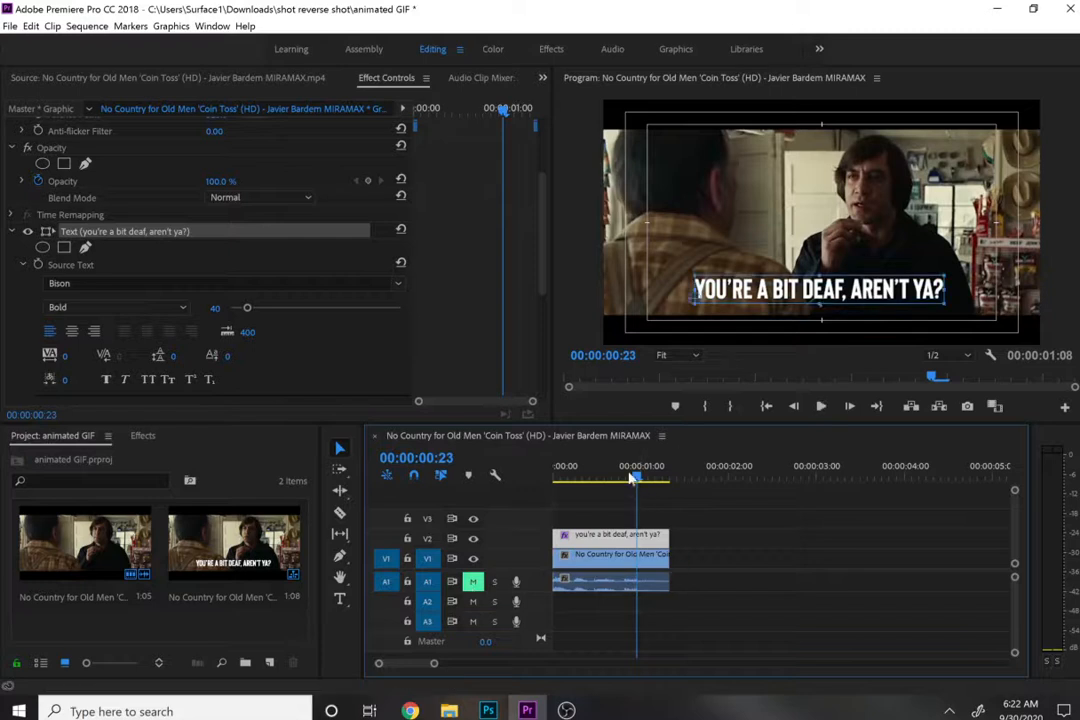
Export the captioned sequence as an H.264 video named "bit deaf GIF" in the Videos folder.
{"action": "left_click_drag", "start_coordinate": [631, 478], "coordinate": [455, 470]}
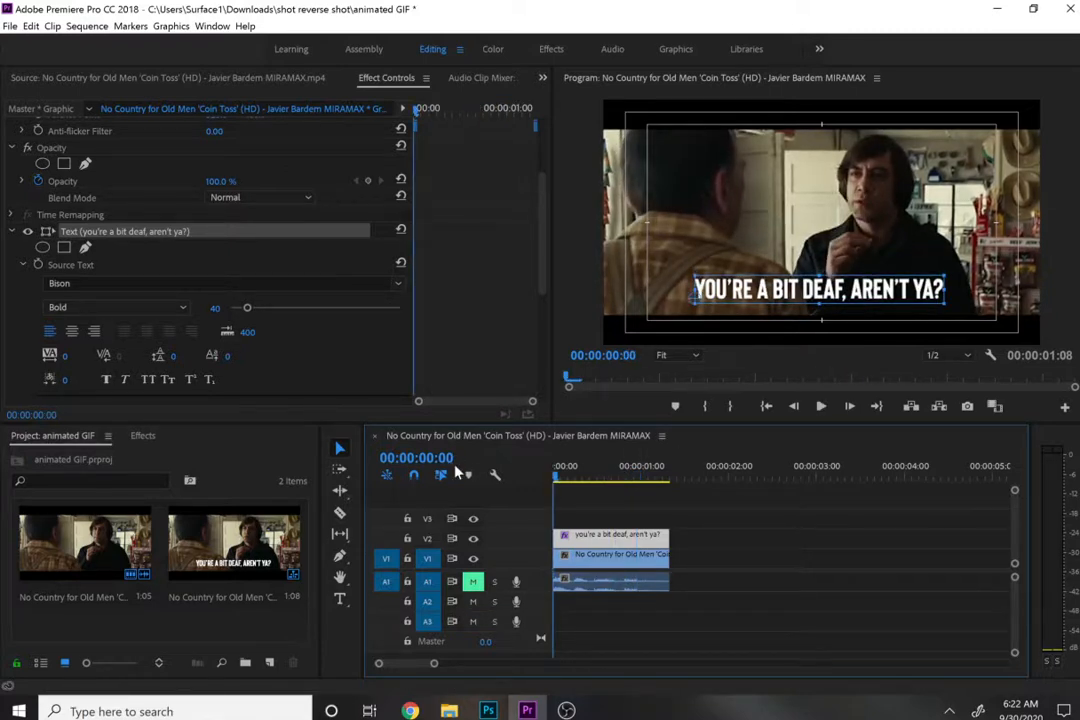
{"action": "key", "text": "ctrl+m"}
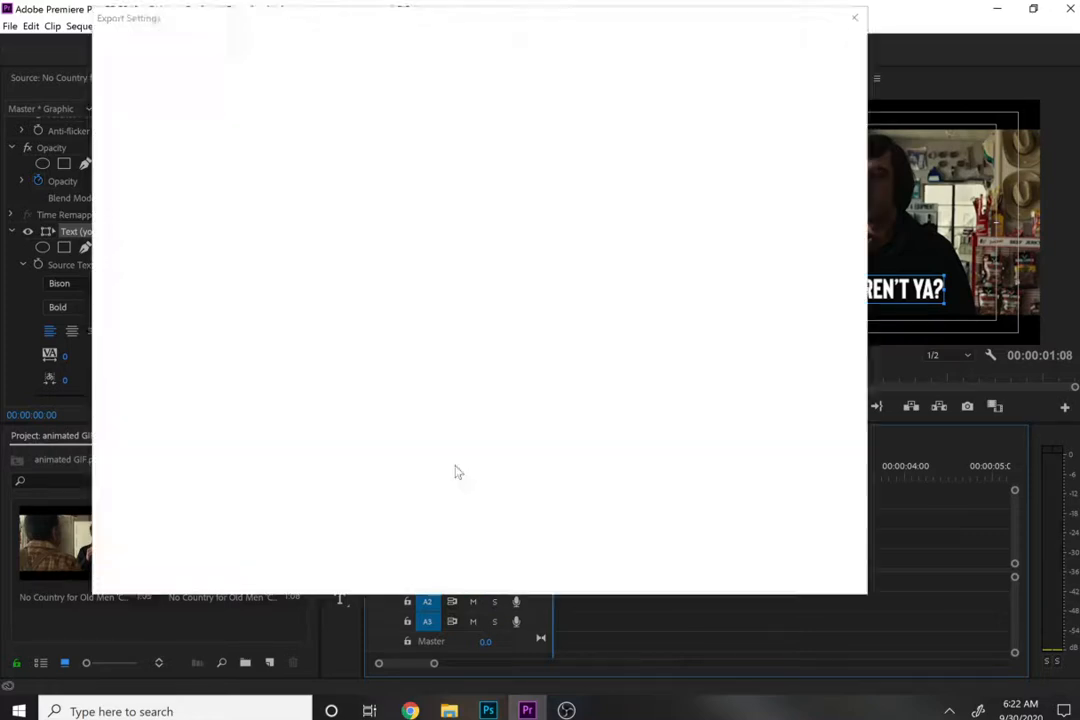
{"action": "left_click", "coordinate": [792, 575]}
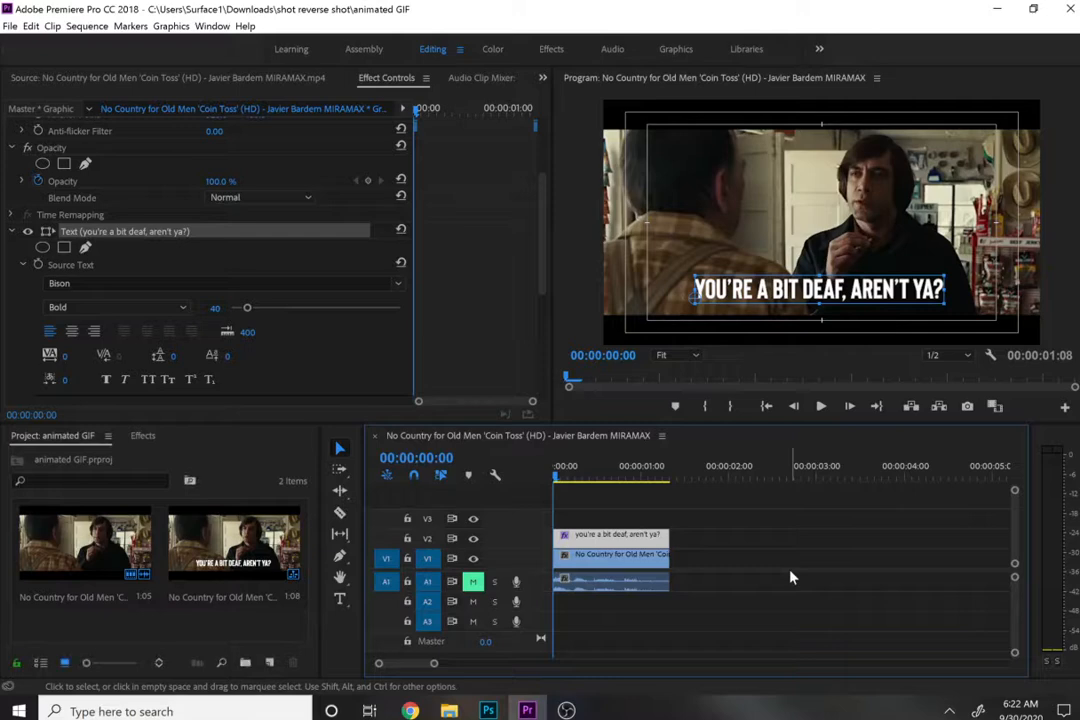
{"action": "key", "text": "ctrl+m"}
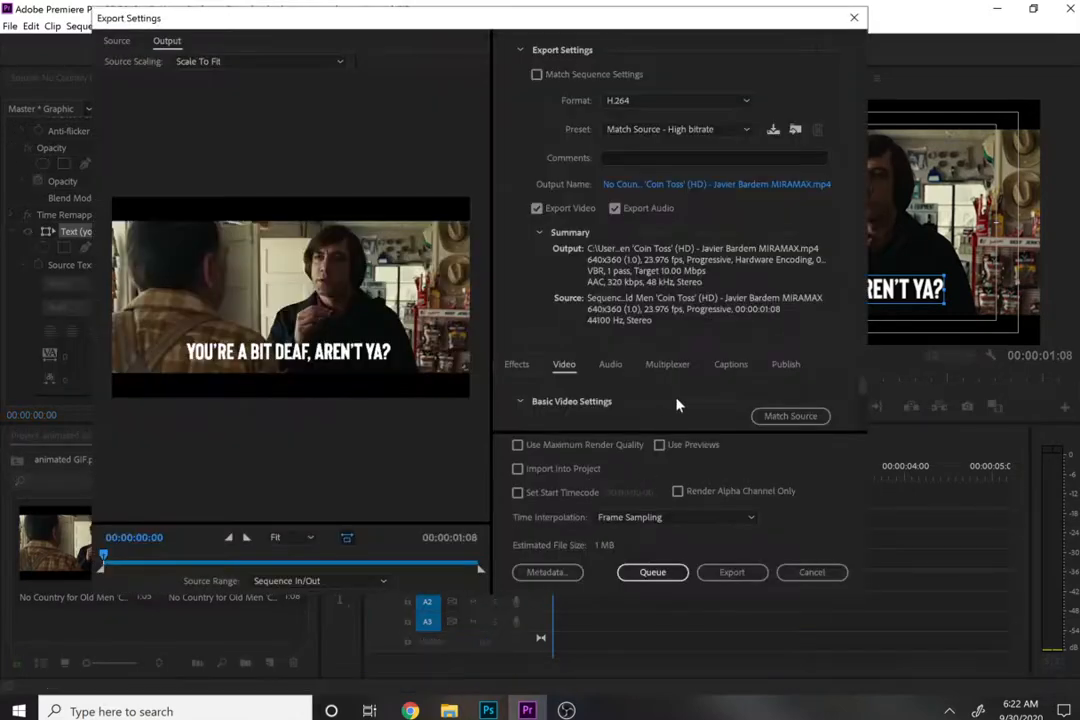
{"action": "left_click", "coordinate": [636, 184]}
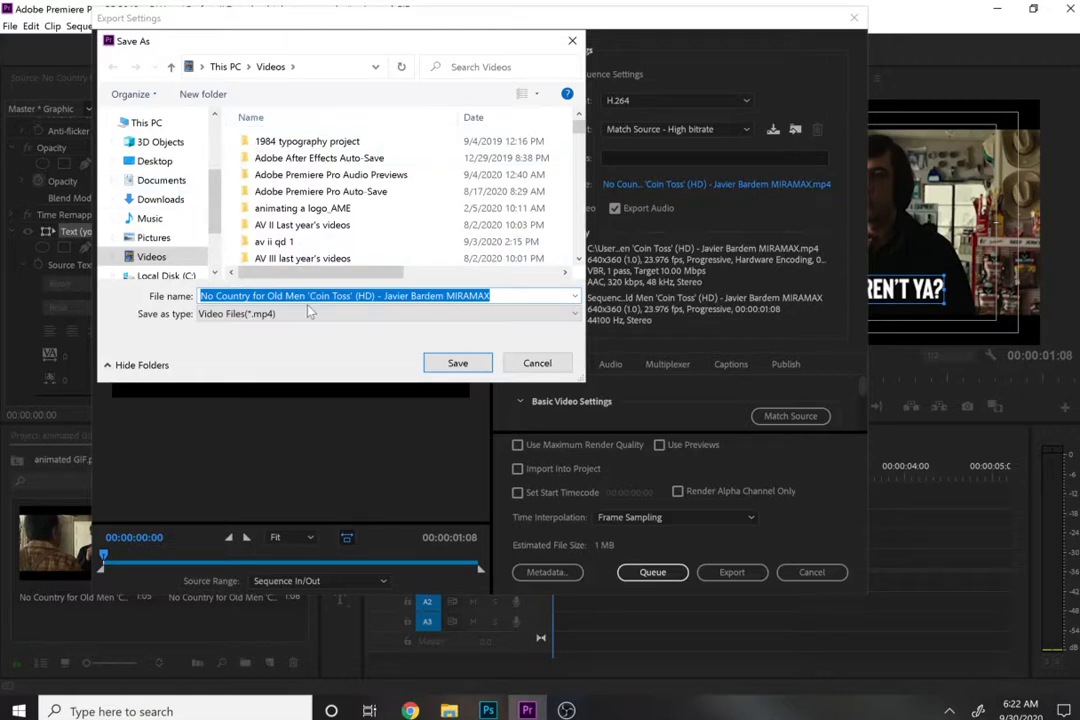
{"action": "type", "text": "bit deaf GIF"}
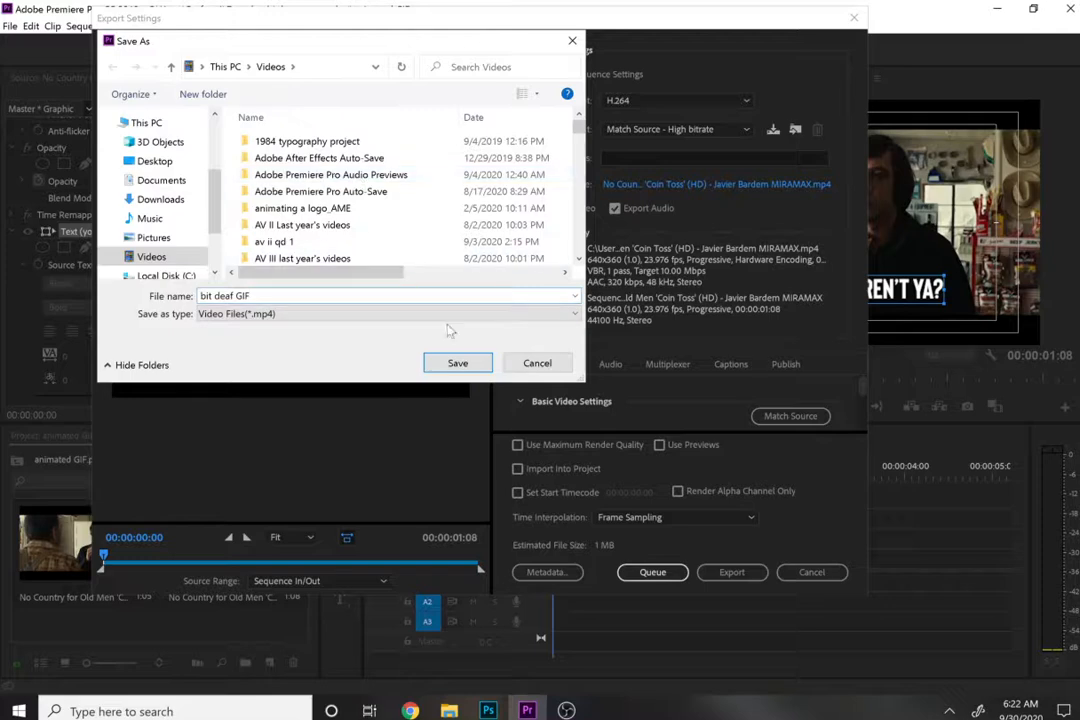
{"action": "left_click", "coordinate": [453, 362]}
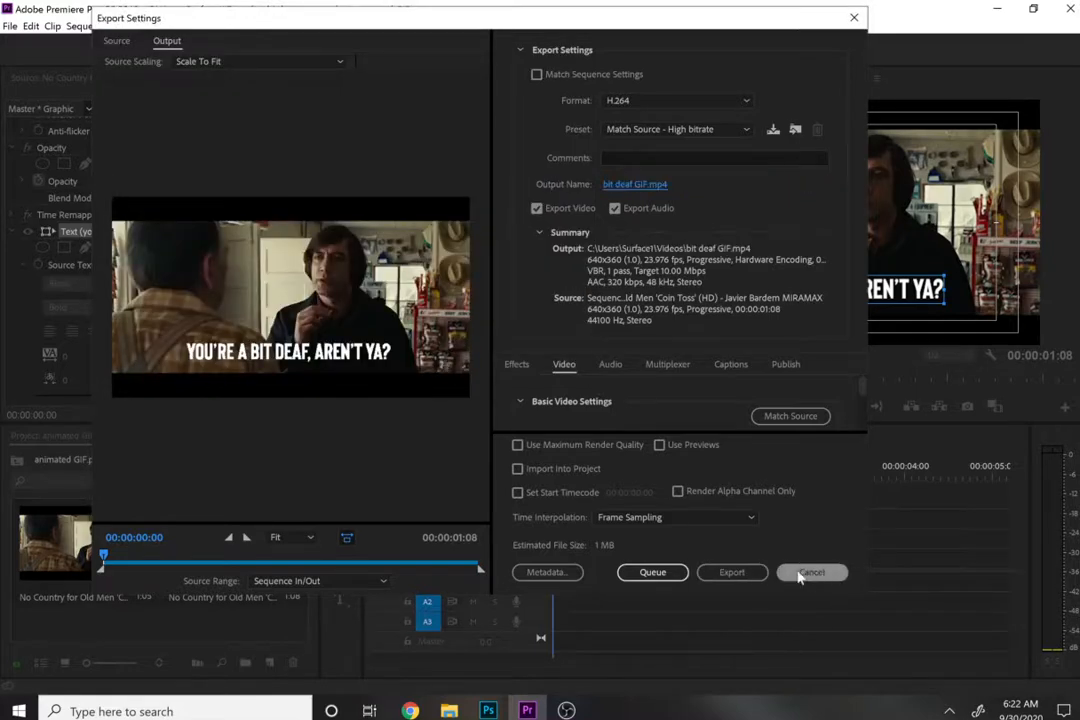
{"action": "left_click", "coordinate": [736, 574]}
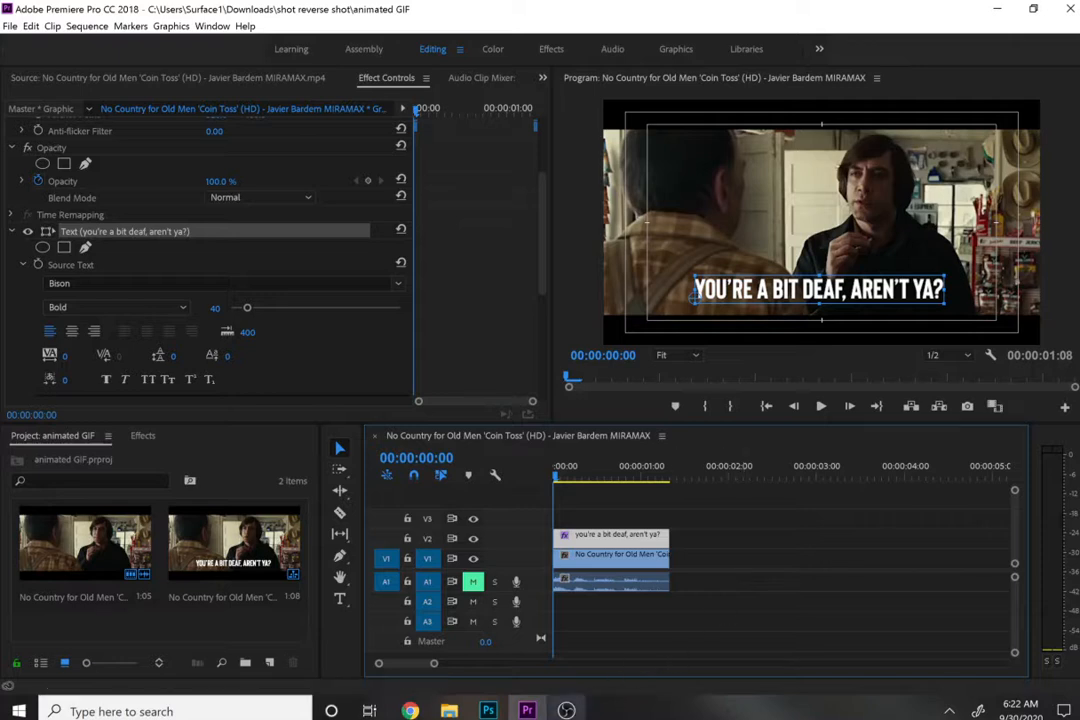
Switch to Photoshop and import the whole "bit deaf GIF" video from the Videos folder as layers, making a frame animation.
{"action": "mouse_move", "coordinate": [489, 712]}
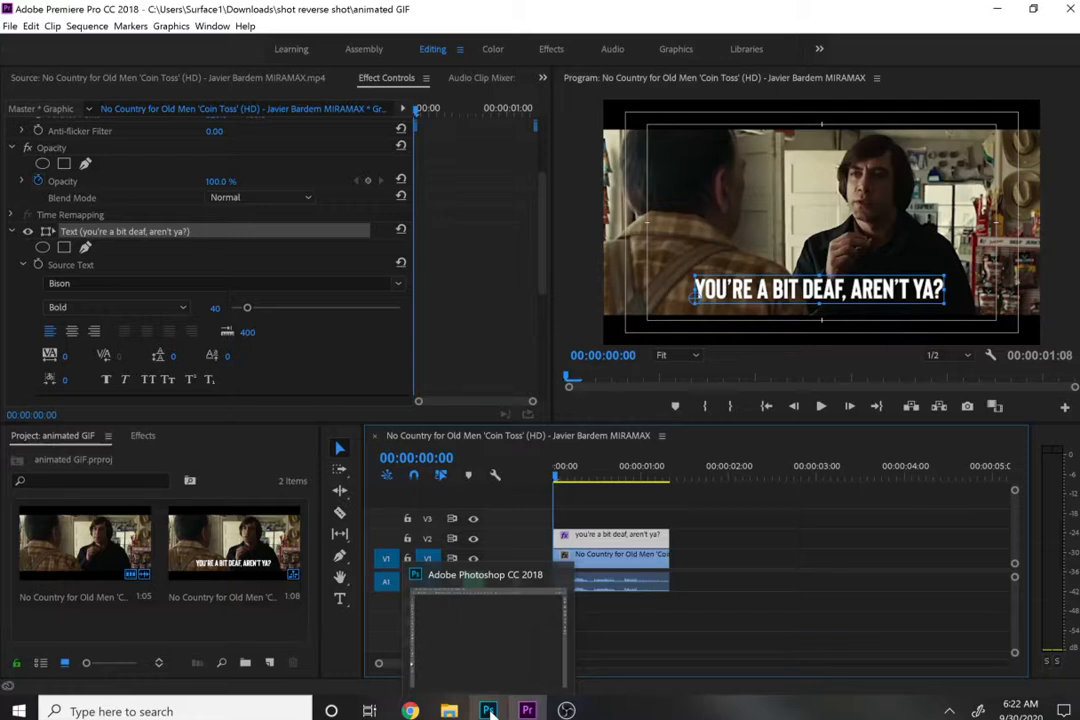
{"action": "left_click", "coordinate": [489, 710]}
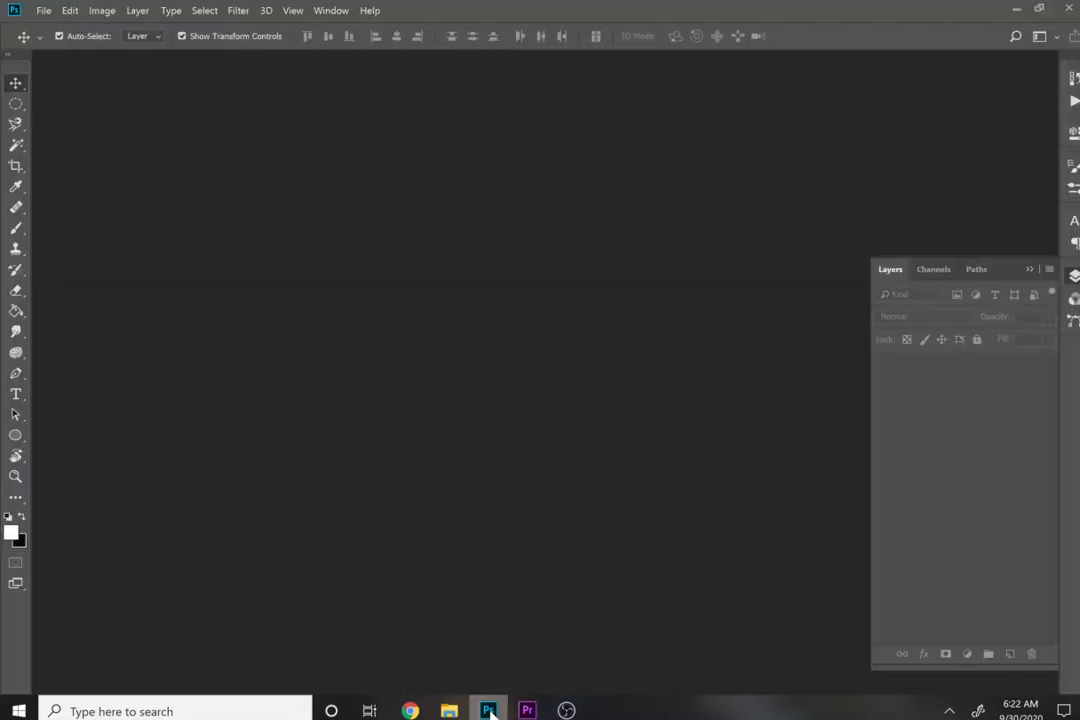
{"action": "left_click", "coordinate": [44, 11]}
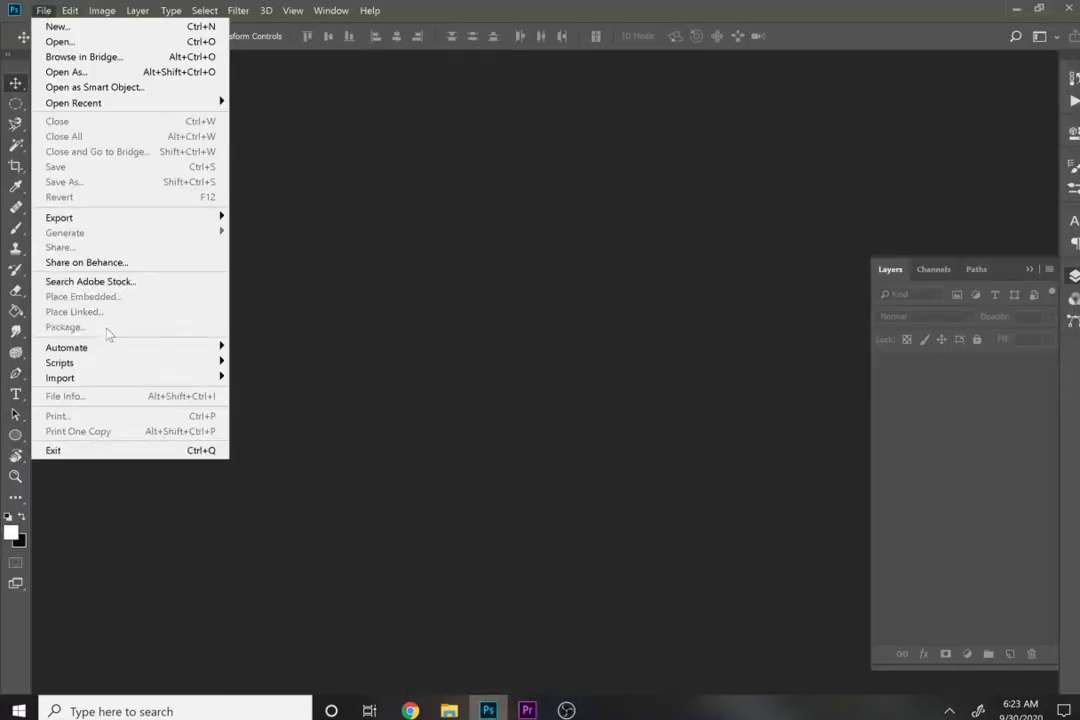
{"action": "mouse_move", "coordinate": [94, 348]}
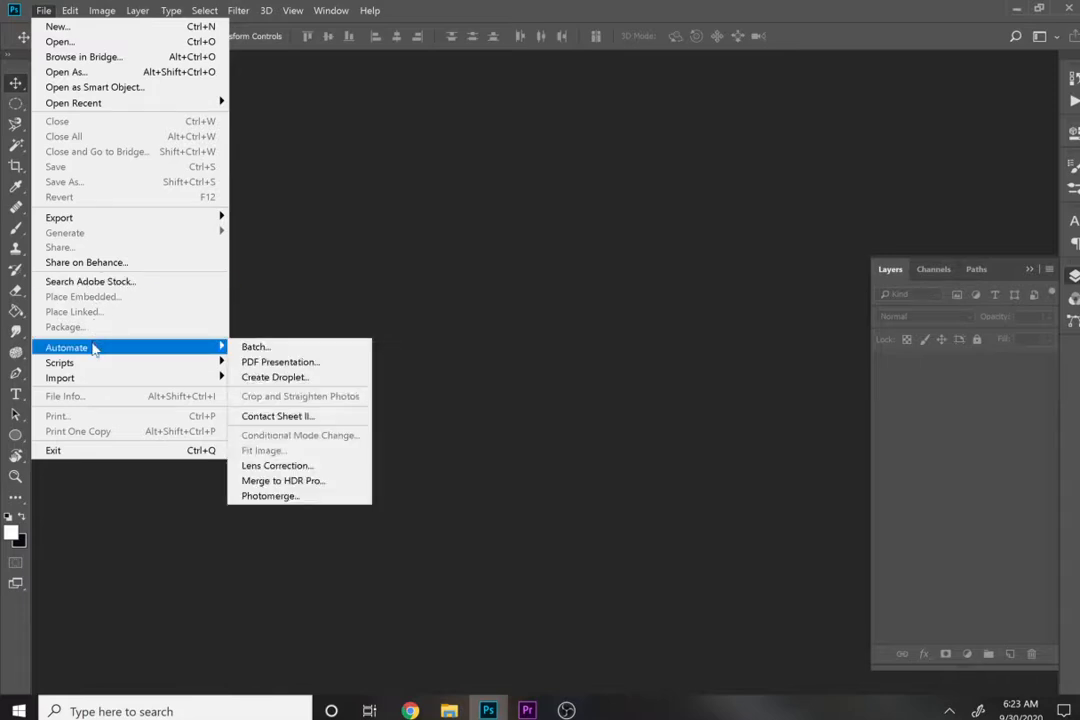
{"action": "mouse_move", "coordinate": [170, 378]}
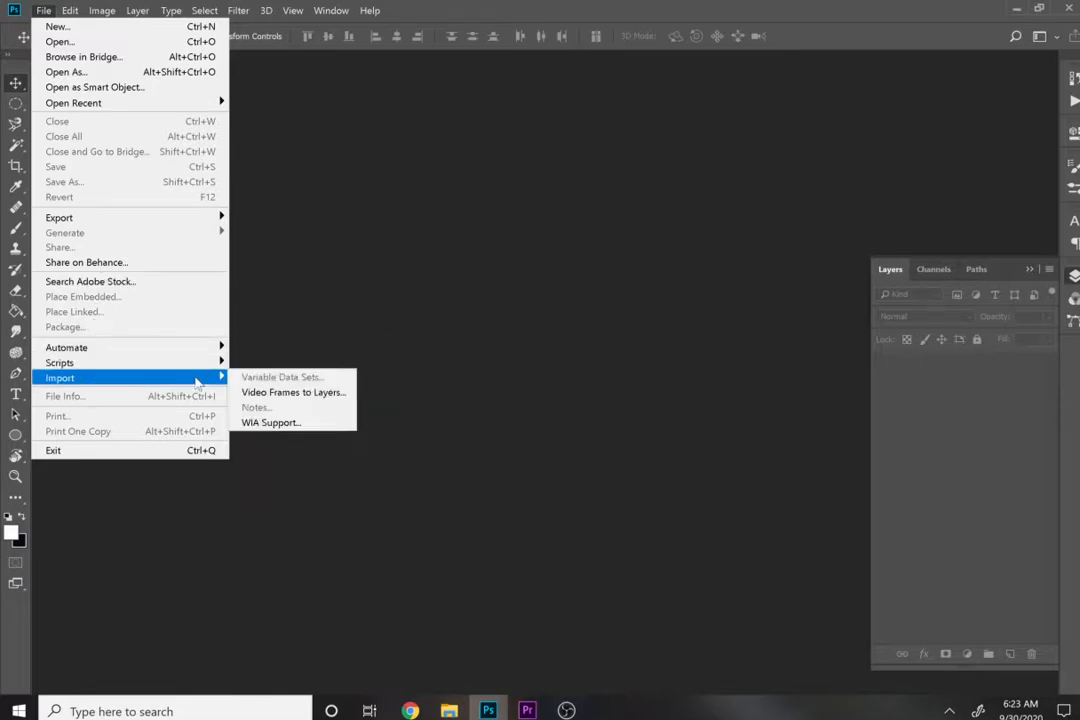
{"action": "left_click", "coordinate": [266, 394]}
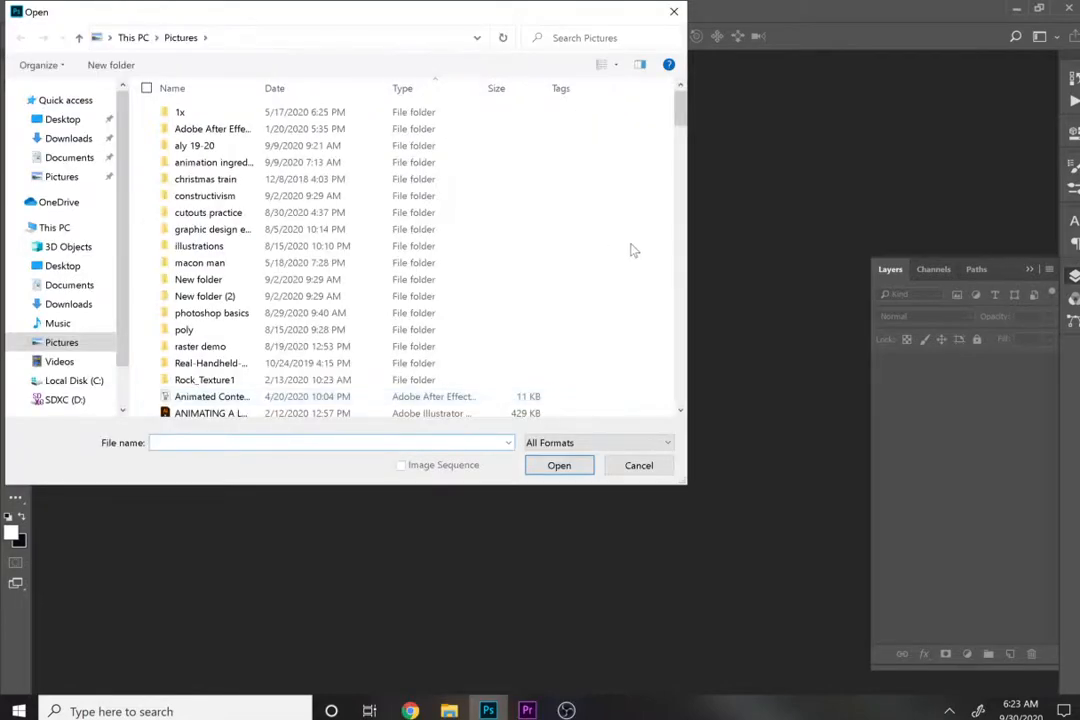
{"action": "left_click", "coordinate": [57, 361]}
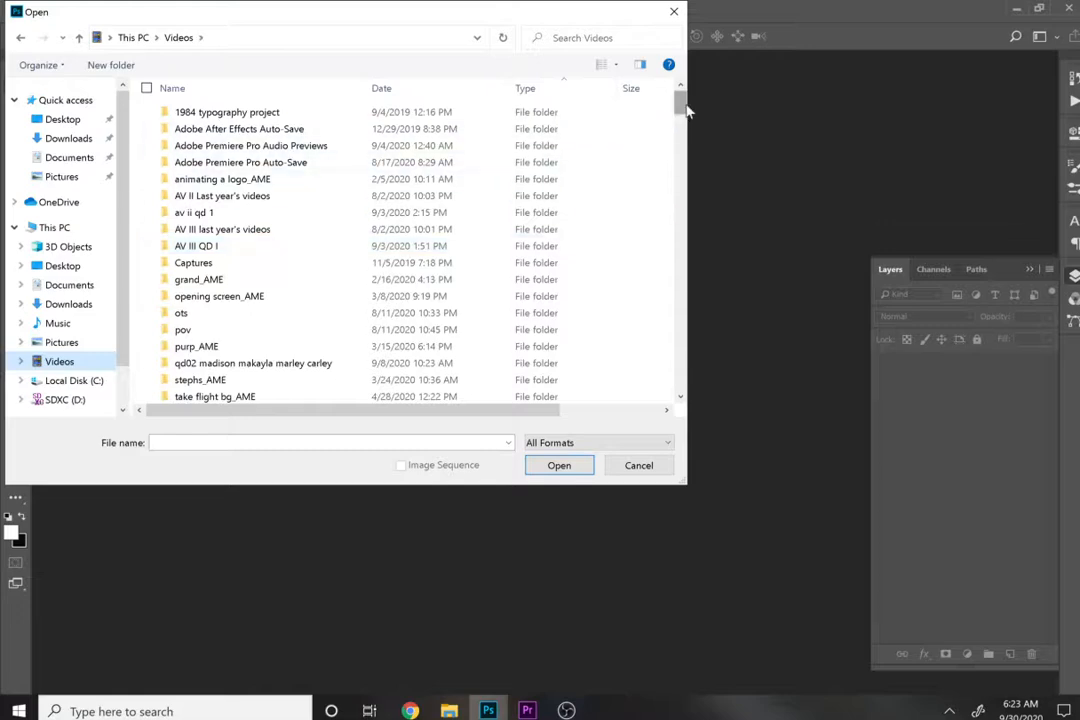
{"action": "left_click_drag", "start_coordinate": [682, 104], "coordinate": [676, 318]}
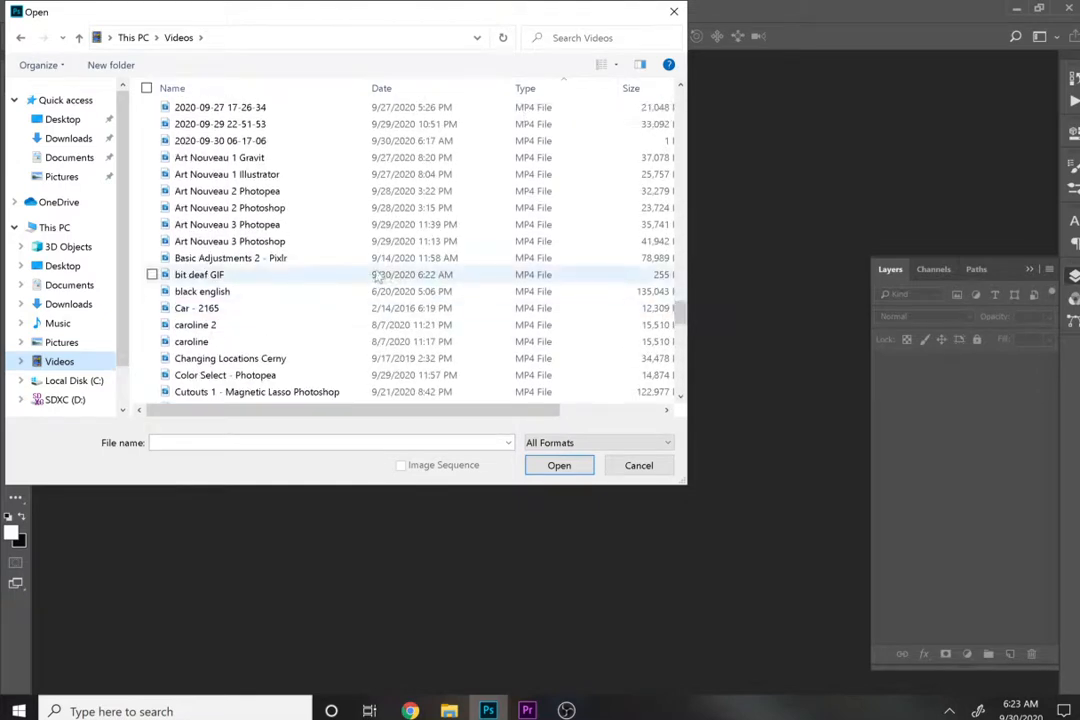
{"action": "left_click", "coordinate": [303, 280]}
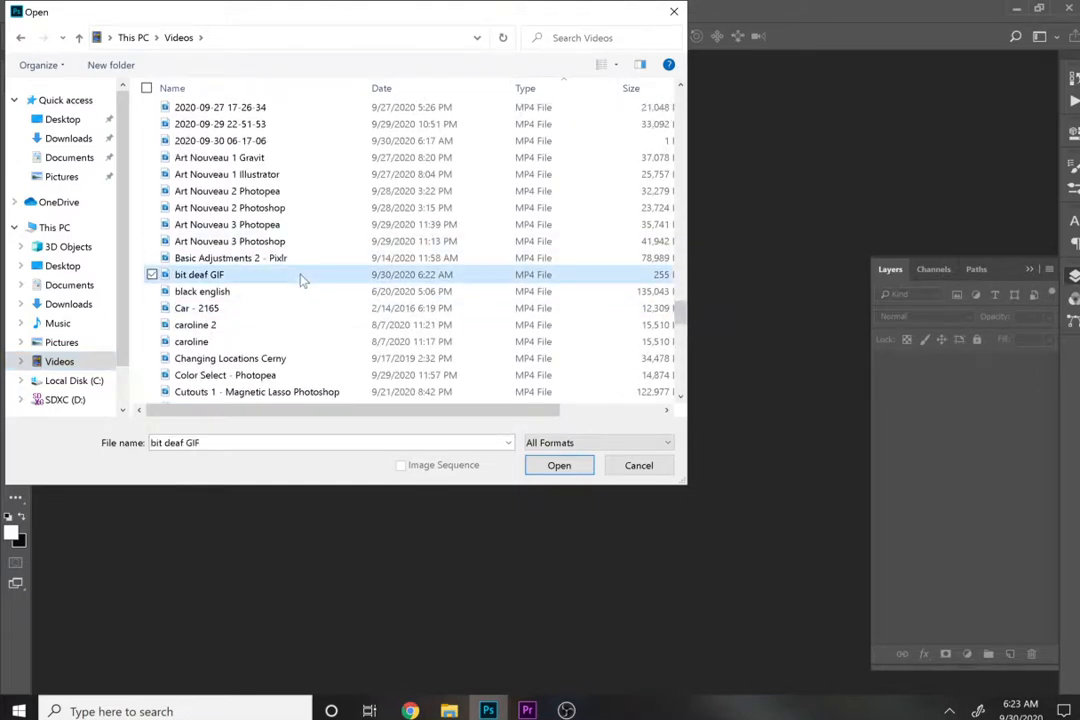
{"action": "left_click", "coordinate": [559, 466]}
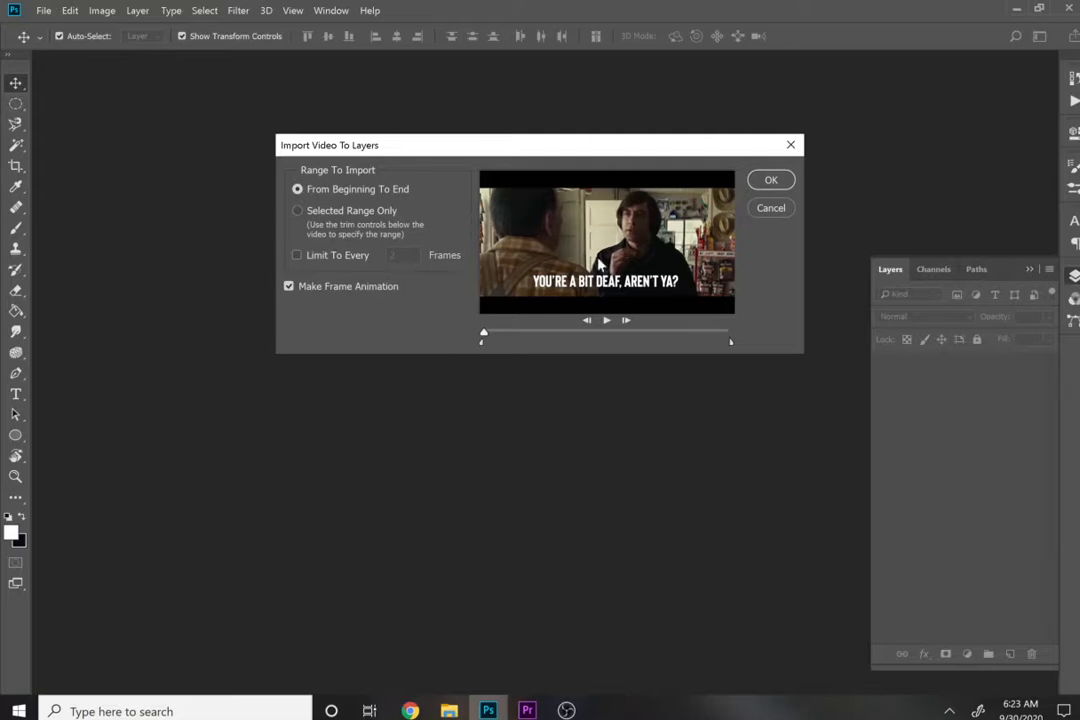
{"action": "left_click", "coordinate": [757, 187]}
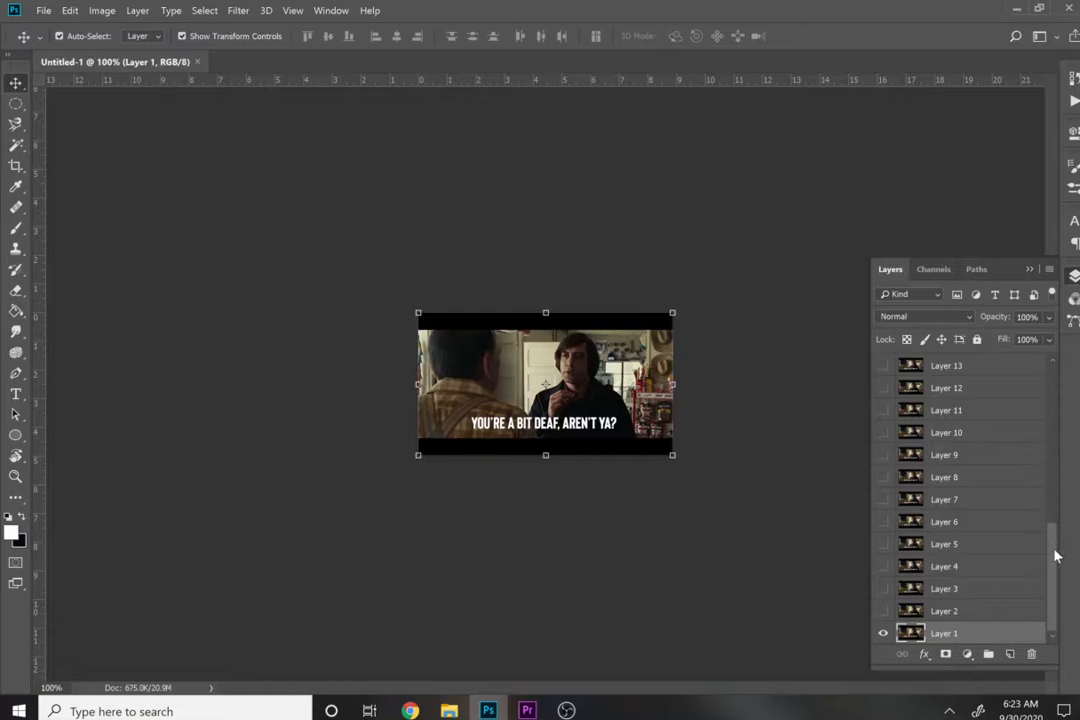
Crop the canvas symmetrically at top and bottom to cut away the black letterbox bars.
{"action": "left_click_drag", "start_coordinate": [1054, 555], "coordinate": [1022, 378]}
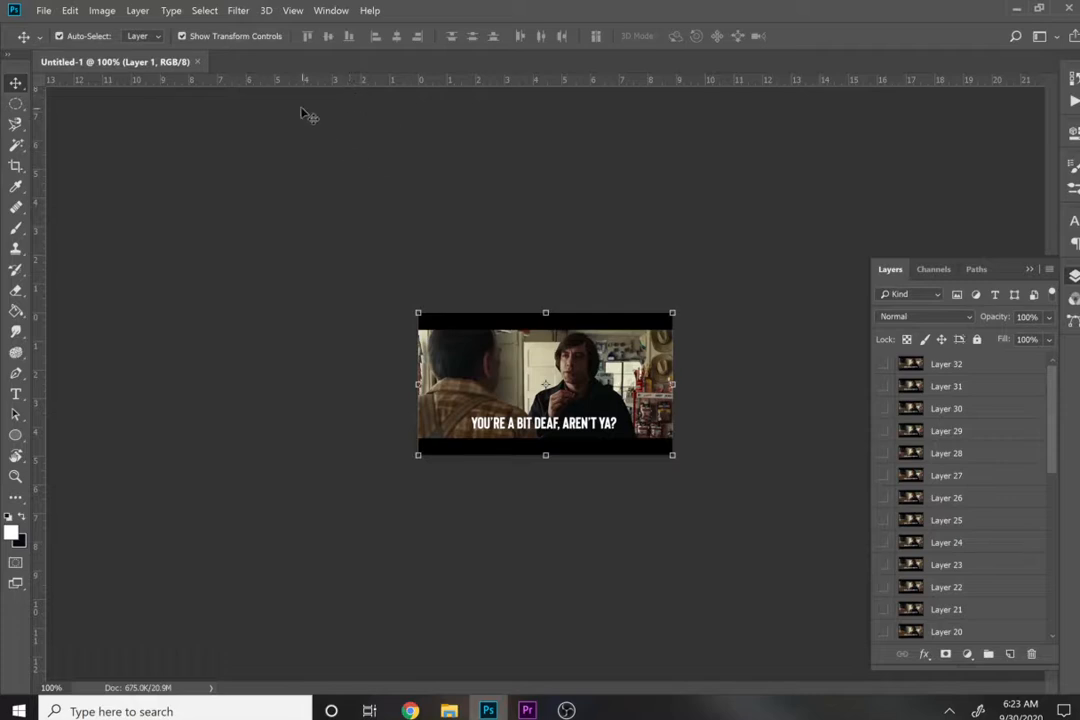
{"action": "left_click", "coordinate": [16, 168]}
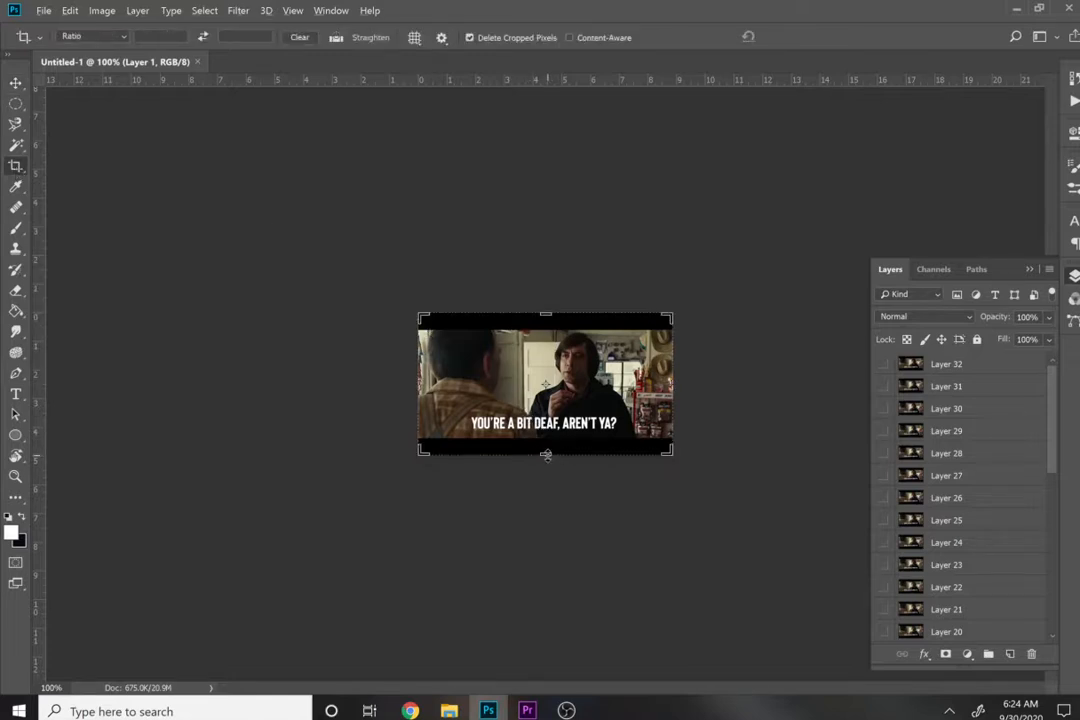
{"action": "left_click_drag", "start_coordinate": [546, 455], "coordinate": [546, 440]}
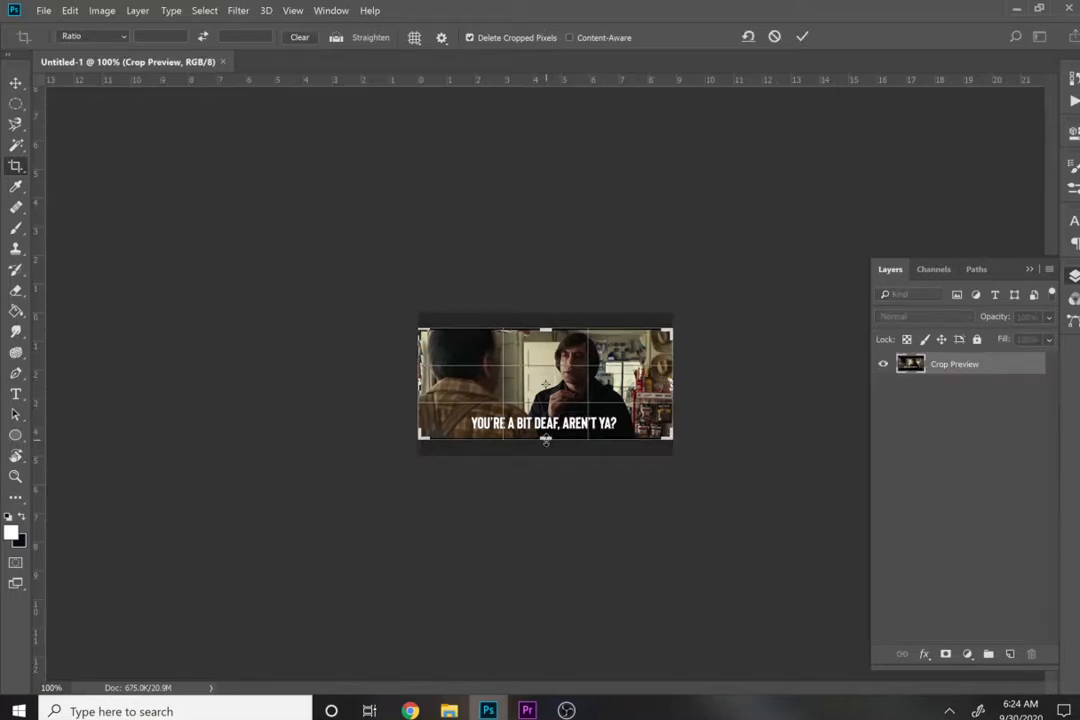
{"action": "key", "text": "Return"}
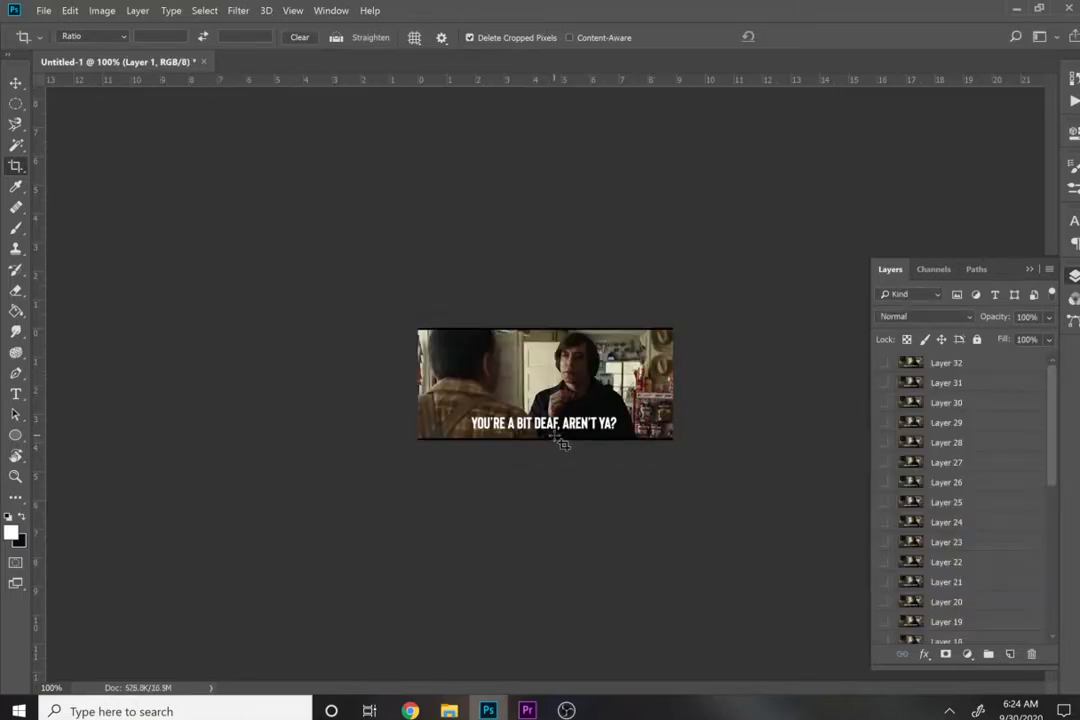
Crop the canvas once more at close range to remove the thin black strips left along its upper and lower edges.
{"action": "key", "text": "z"}
{"action": "left_click_drag", "start_coordinate": [554, 434], "coordinate": [554, 434]}
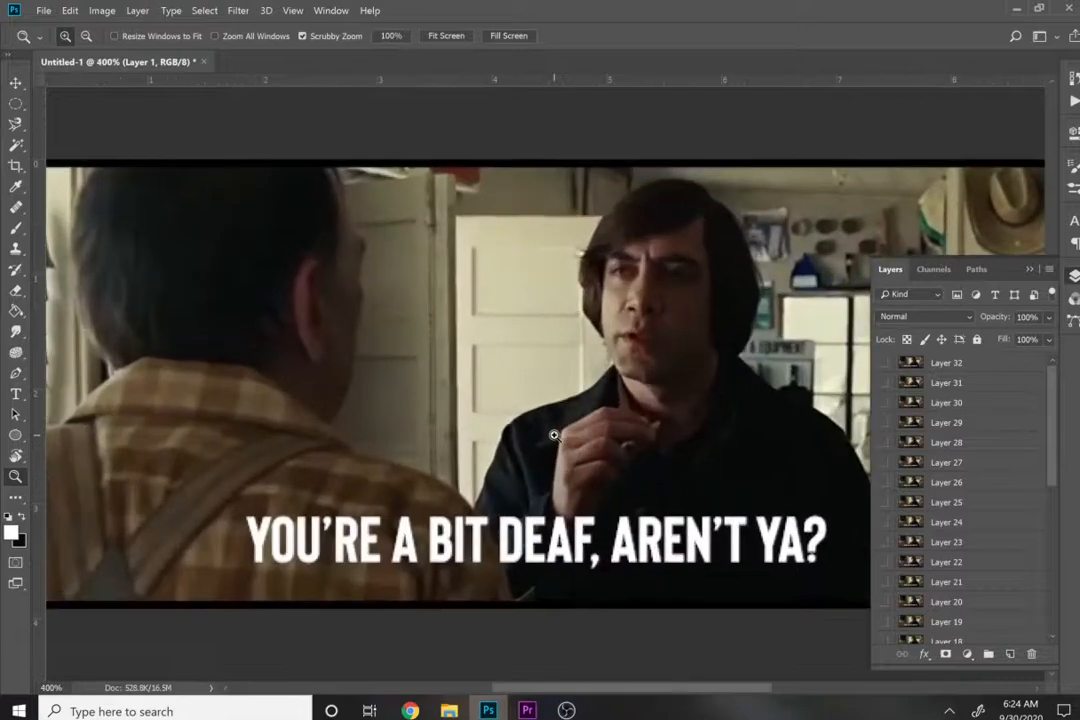
{"action": "key", "text": "c"}
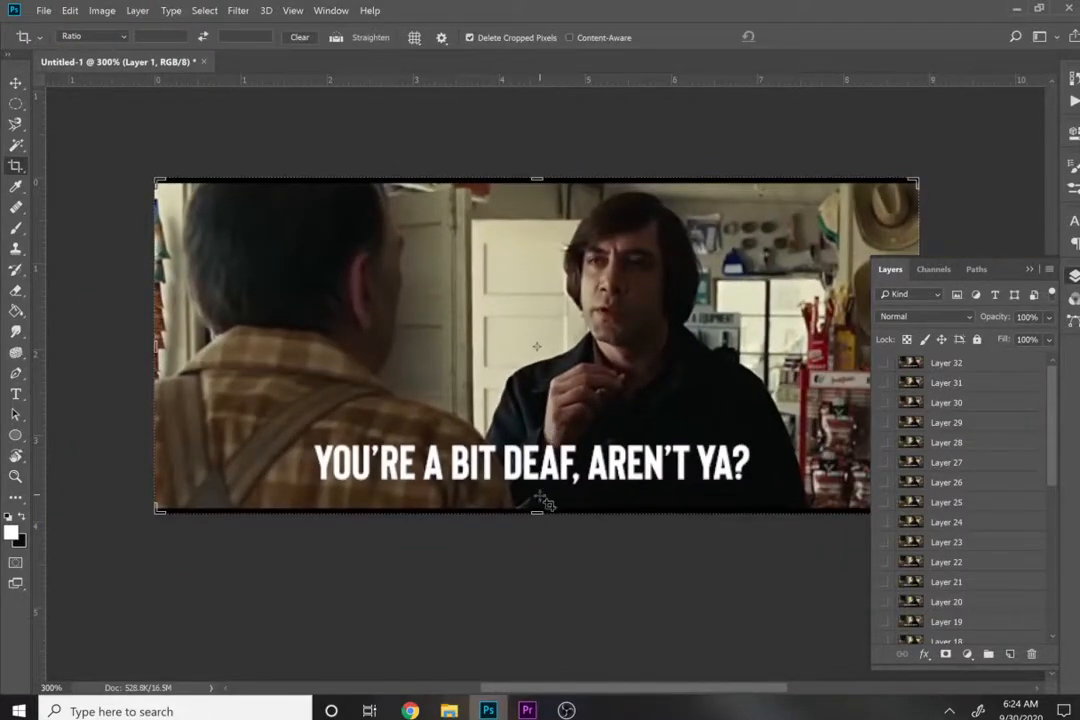
{"action": "left_click_drag", "start_coordinate": [537, 510], "coordinate": [540, 502]}
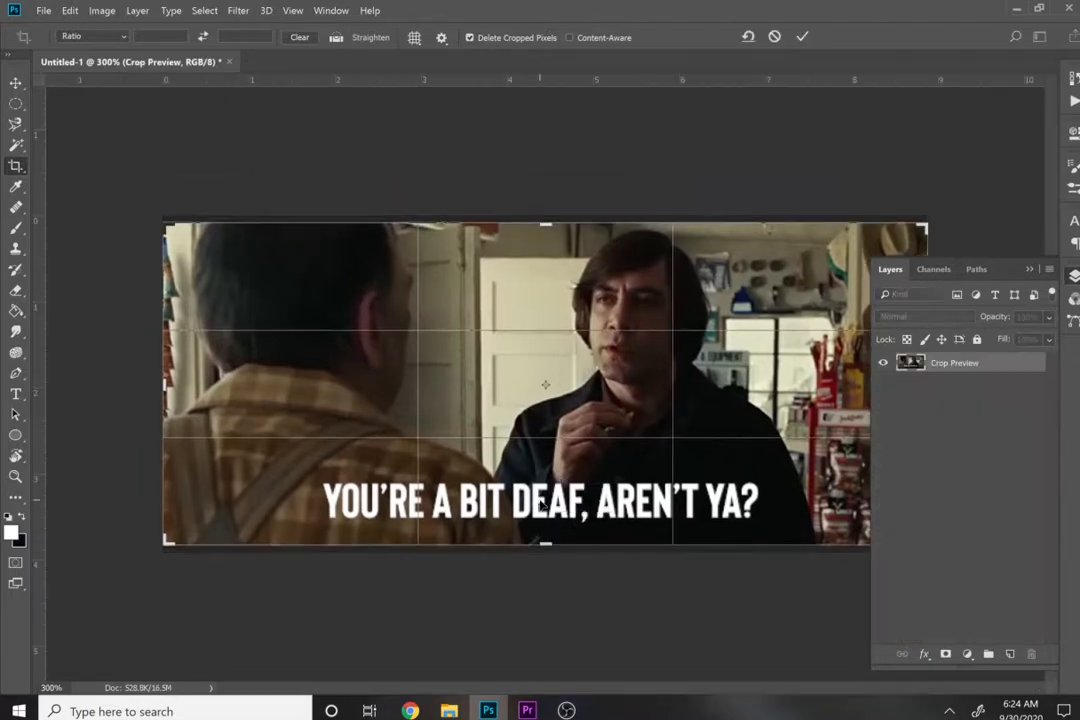
{"action": "key", "text": "Return"}
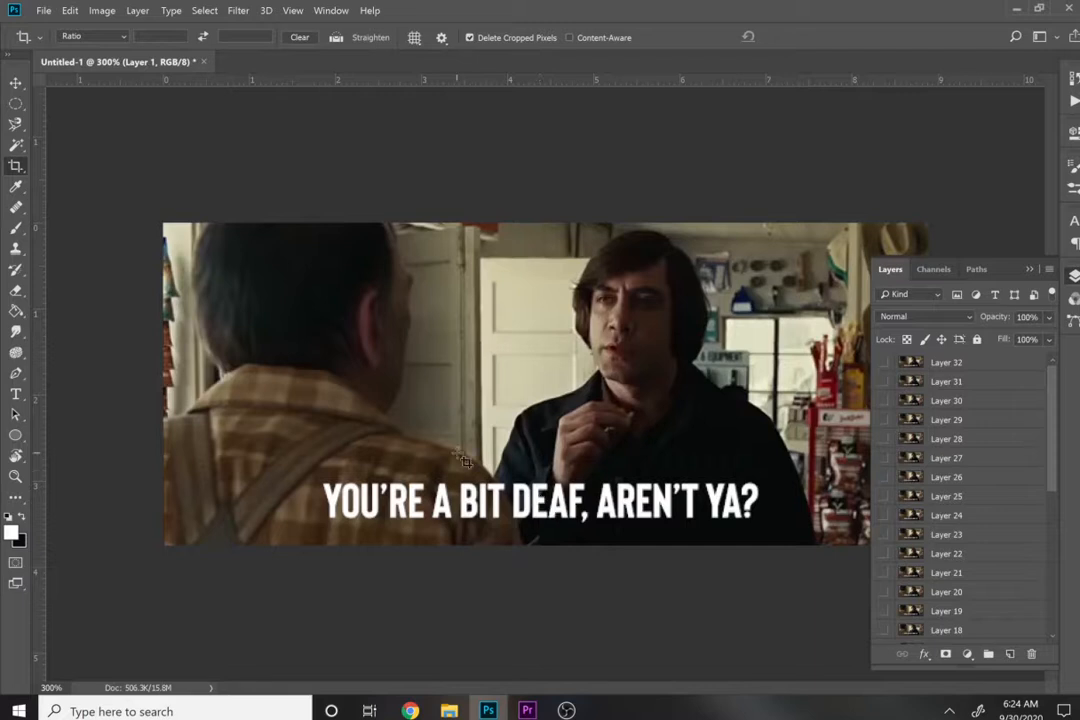
Show the animation timeline, play the imported frames to check the motion, and stop playback.
{"action": "left_click", "coordinate": [331, 11]}
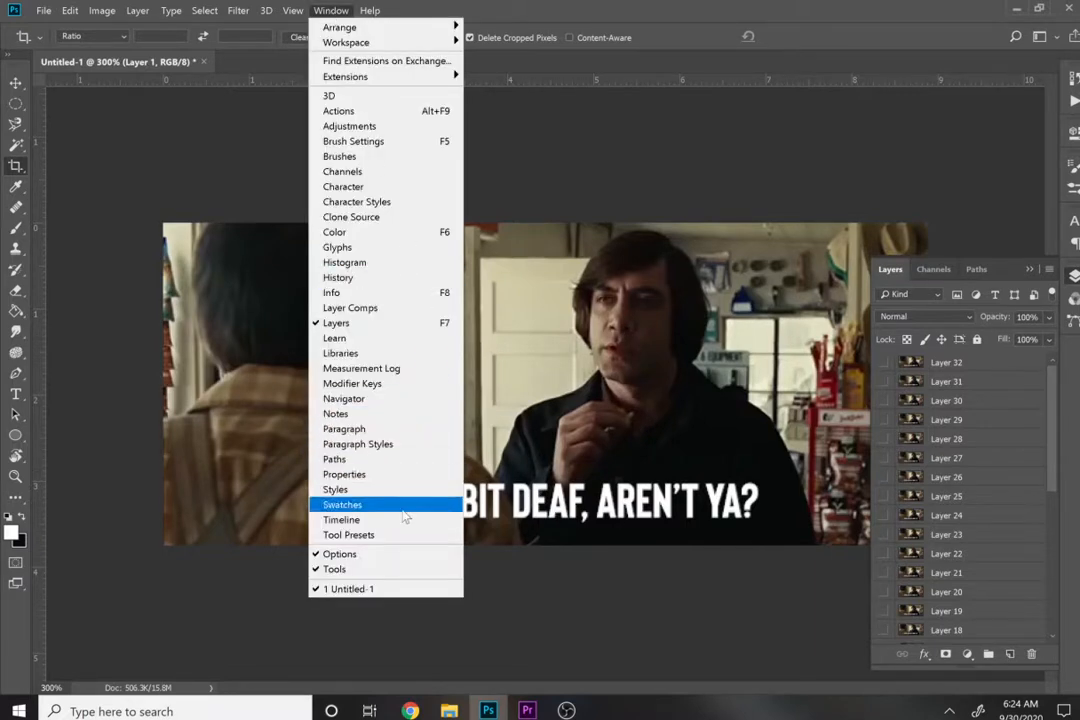
{"action": "left_click", "coordinate": [401, 519]}
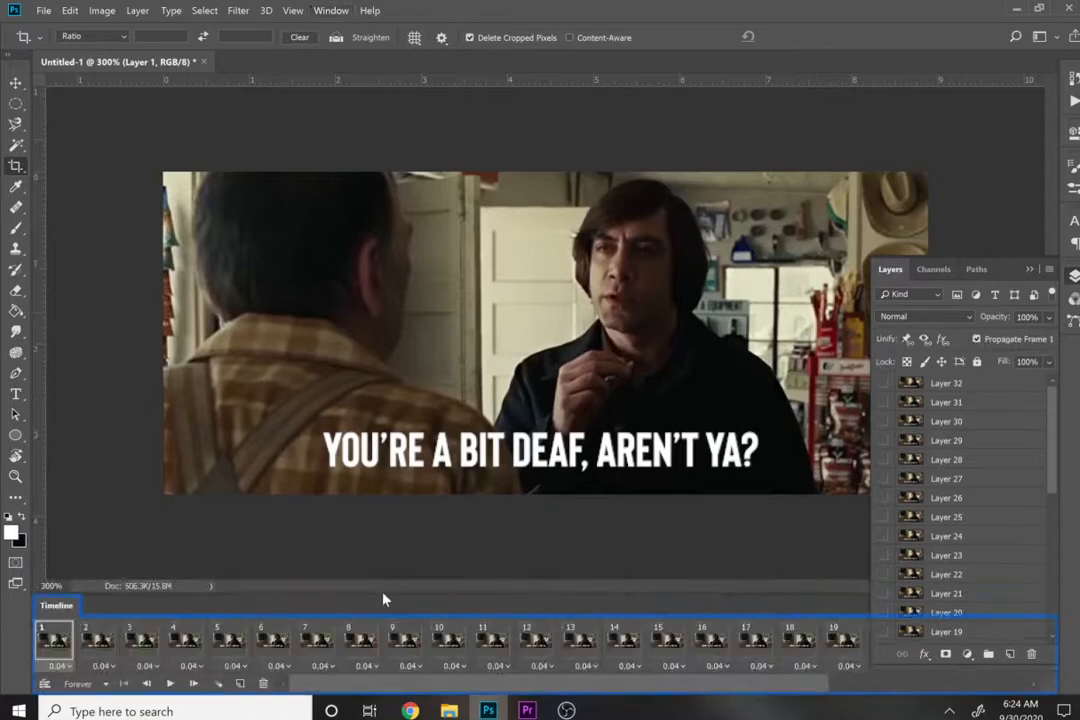
{"action": "key", "text": "space"}
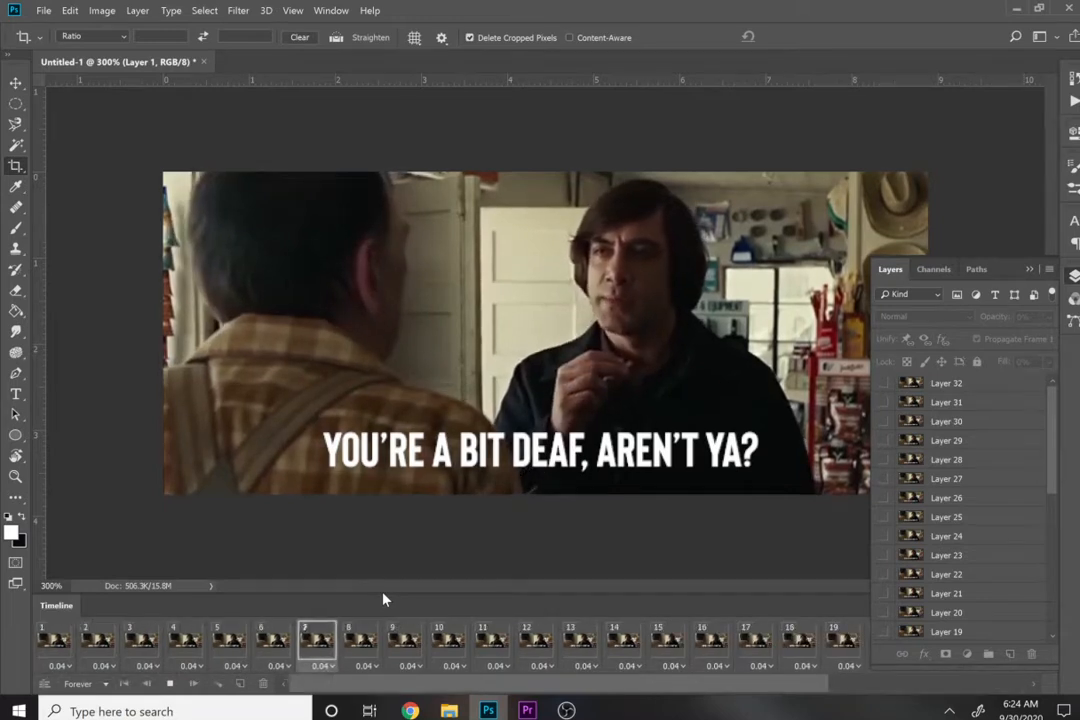
{"action": "key", "text": "space"}
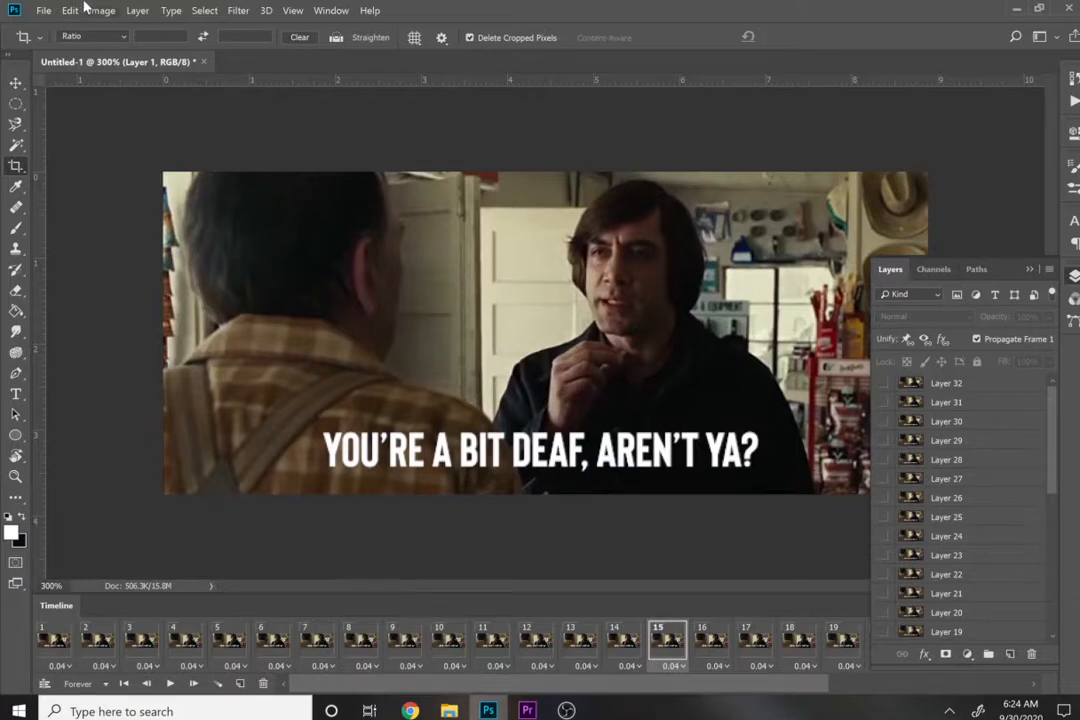
Export the frame animation as a GIF through Save for Web (Legacy) and proceed to choosing where to save it.
{"action": "left_click", "coordinate": [44, 10]}
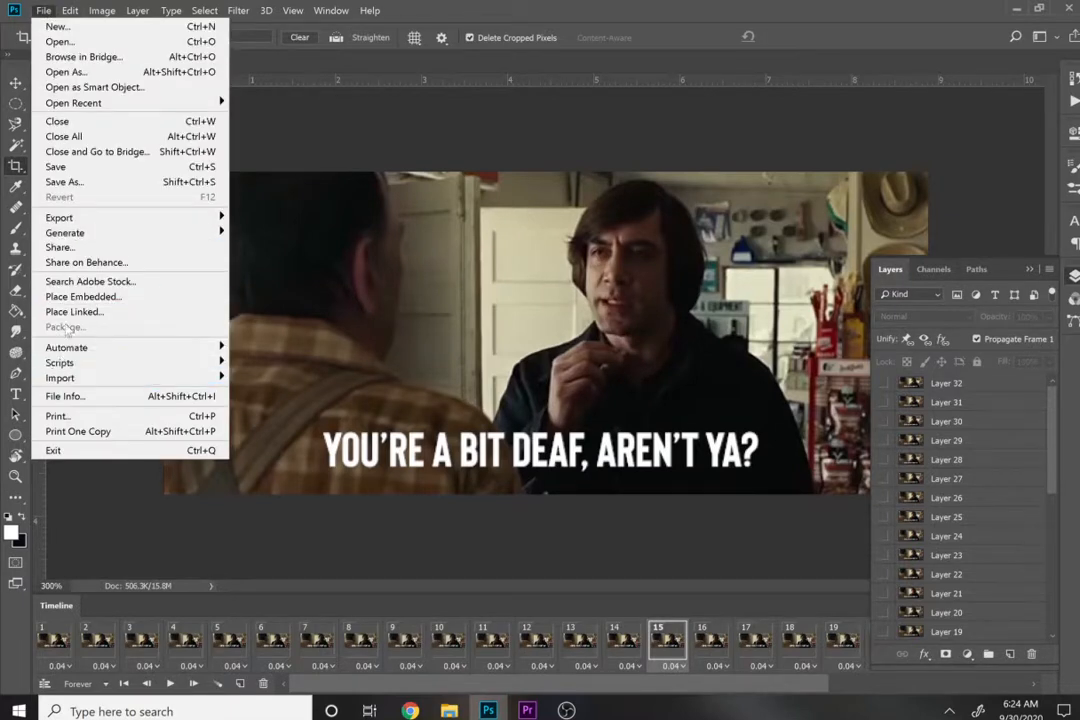
{"action": "mouse_move", "coordinate": [75, 218]}
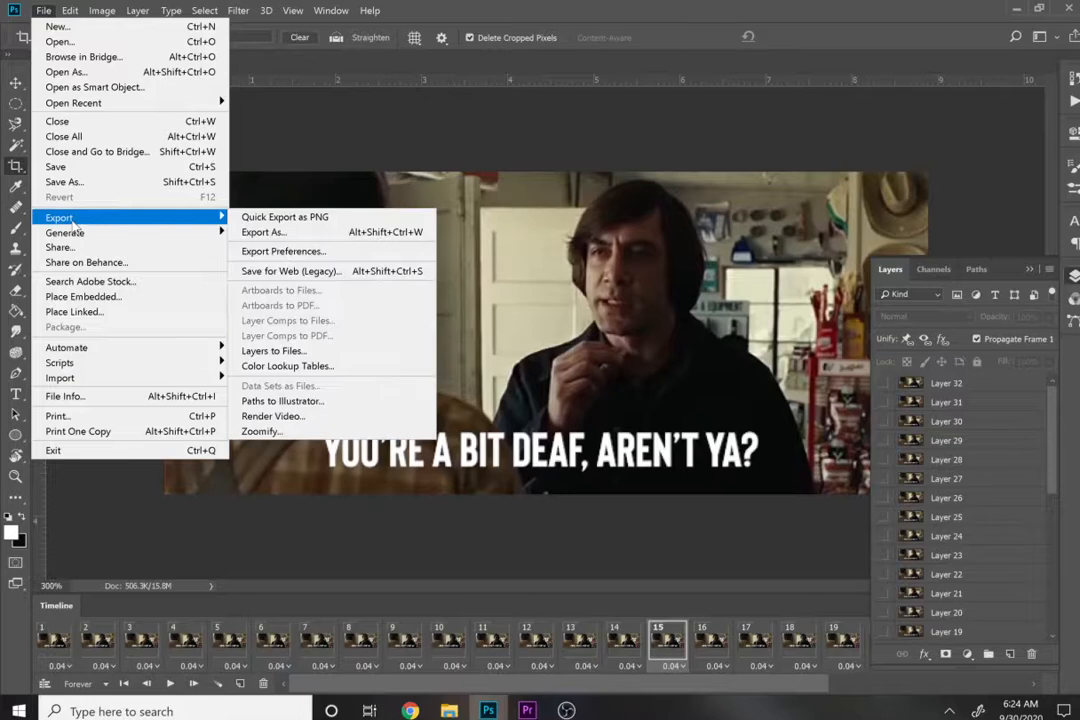
{"action": "left_click", "coordinate": [290, 271]}
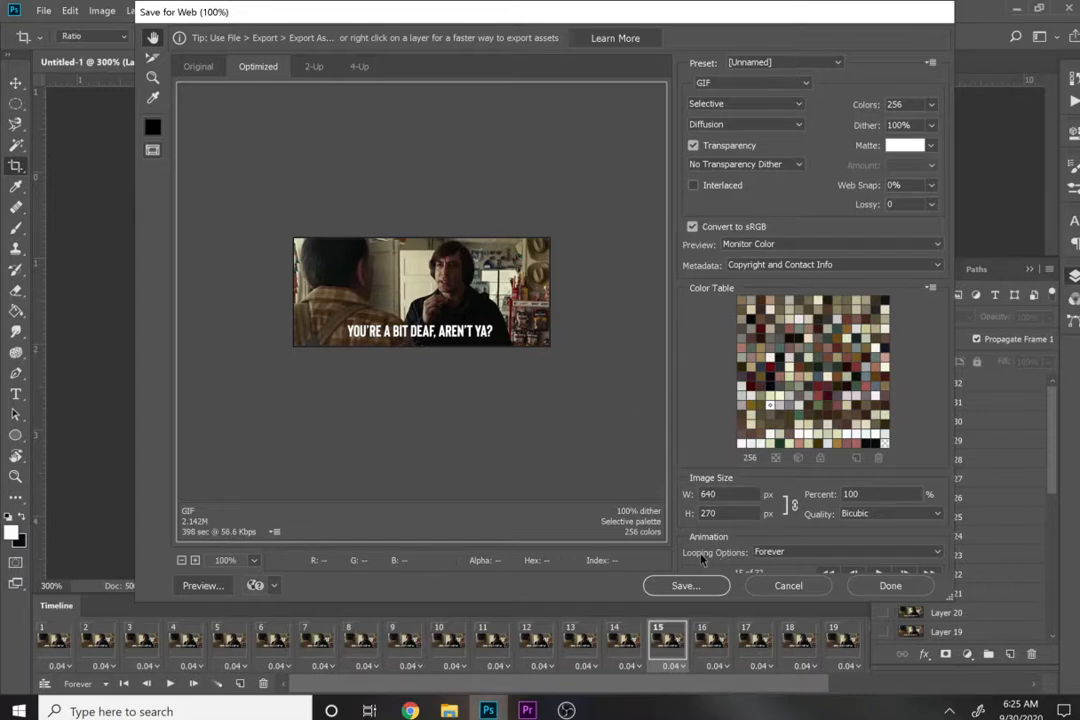
{"action": "left_click", "coordinate": [683, 587]}
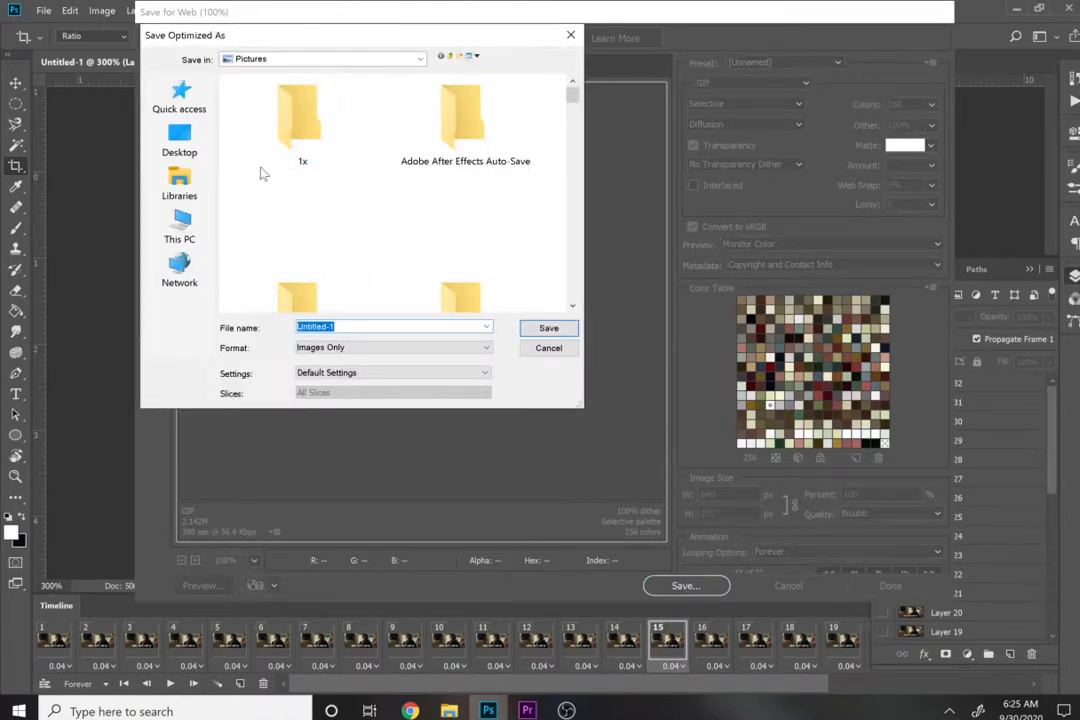
Save the optimized GIF in the Downloads folder under the name "bit deaf GIF".
{"action": "left_click", "coordinate": [179, 183]}
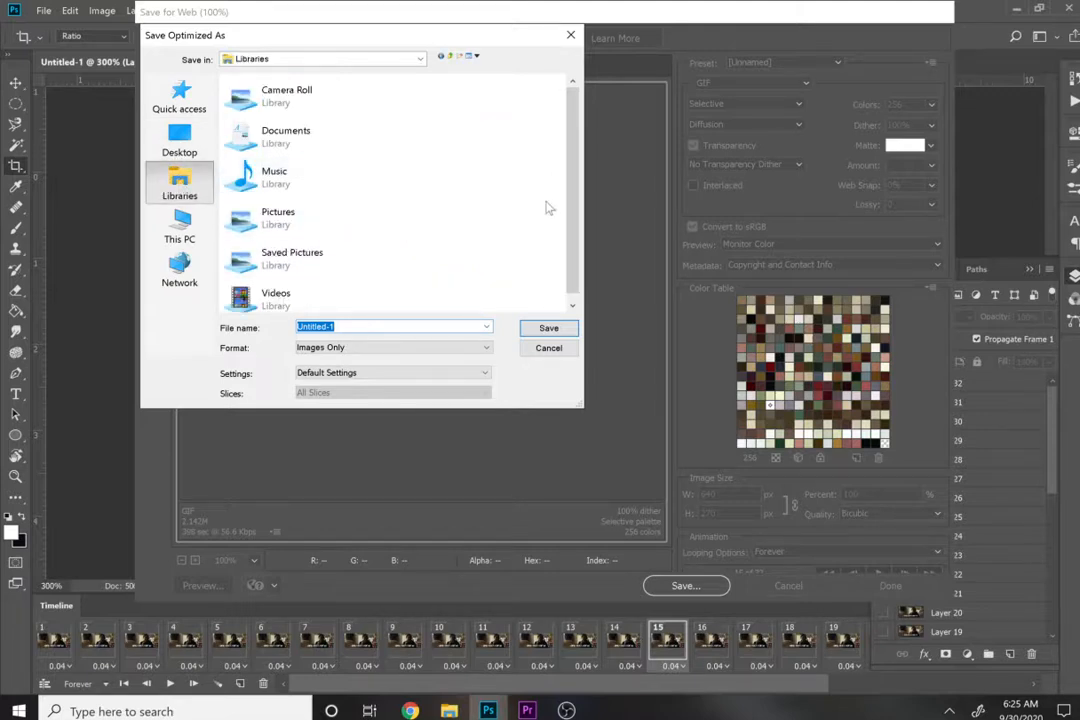
{"action": "left_click", "coordinate": [572, 233]}
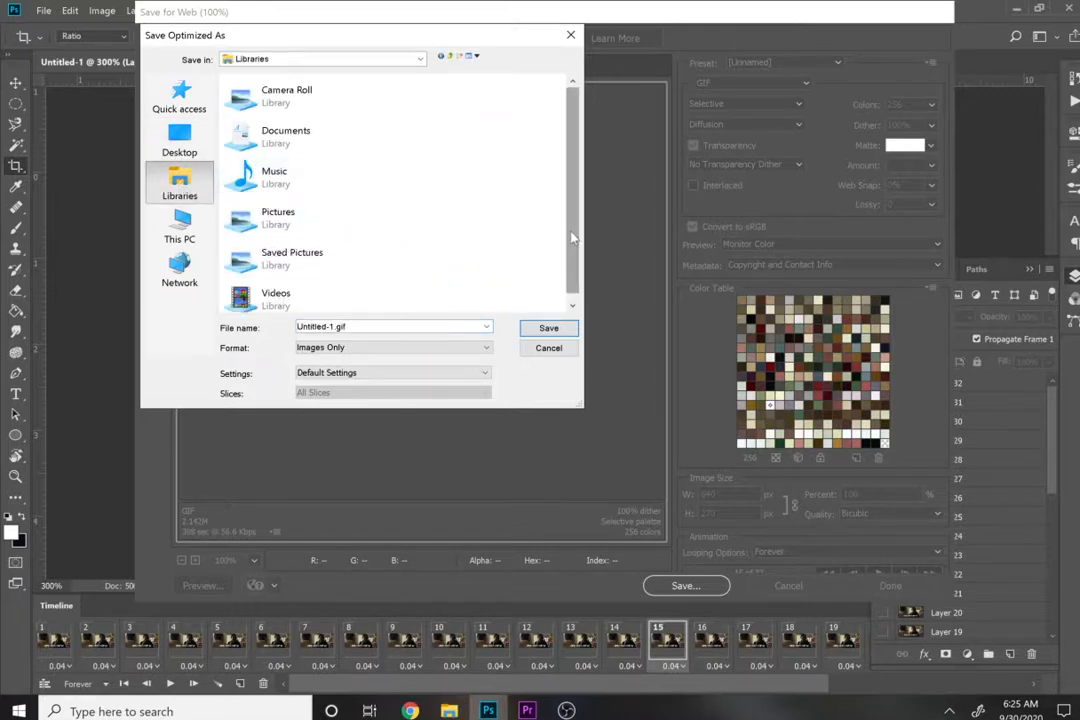
{"action": "left_click", "coordinate": [181, 240]}
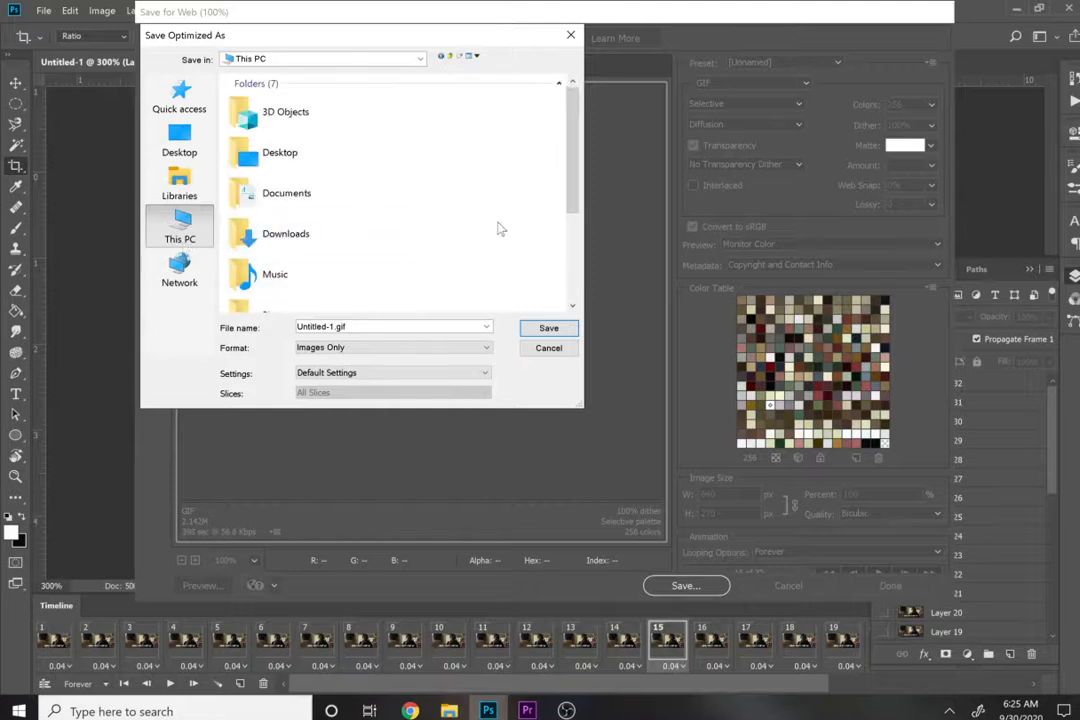
{"action": "double_click", "coordinate": [352, 245]}
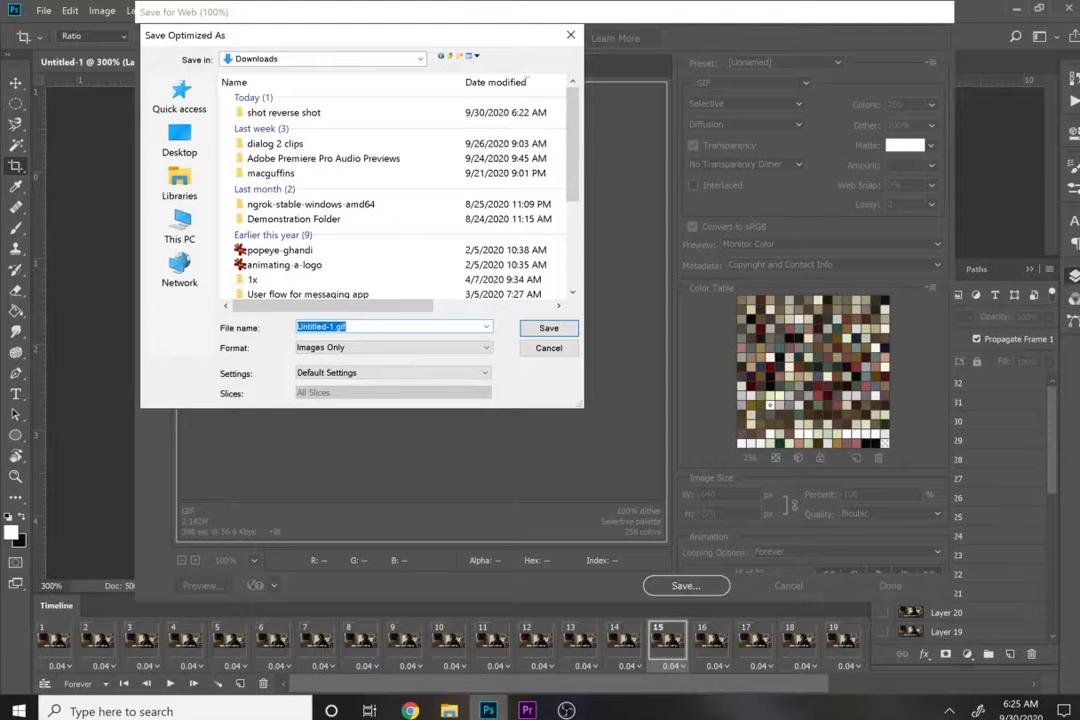
{"action": "type", "text": "bit deaf GIF"}
{"action": "left_click", "coordinate": [549, 327]}
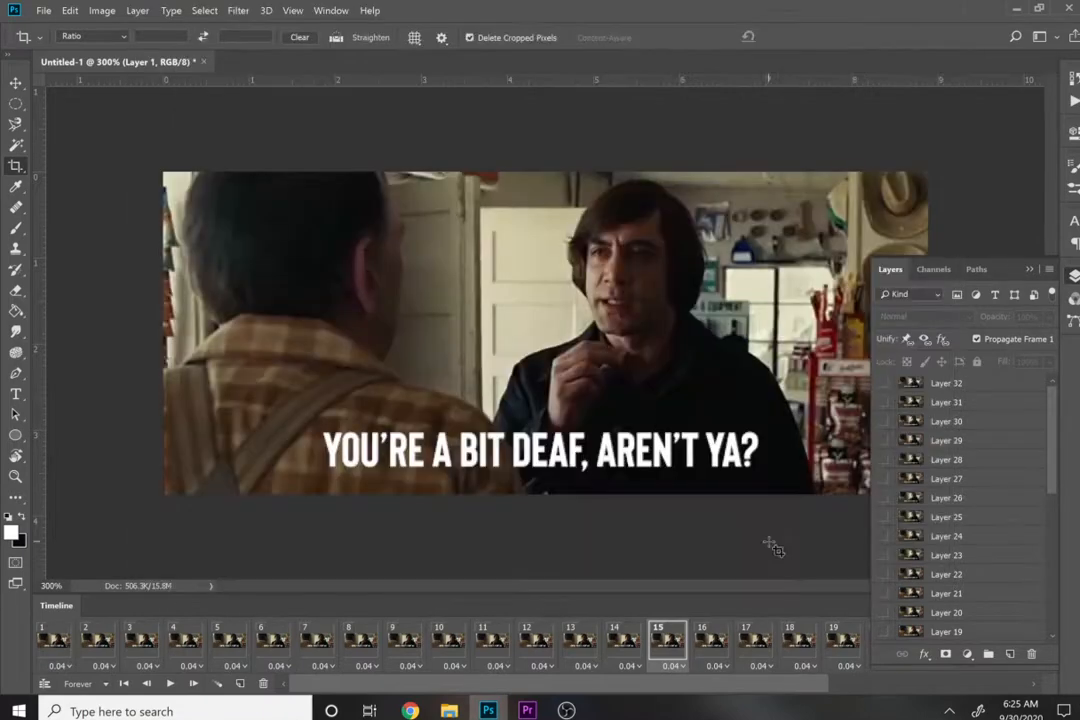
Switch to File Explorer and locate the exported bit-deaf-GIF file in the Downloads folder.
{"action": "left_click", "coordinate": [449, 710]}
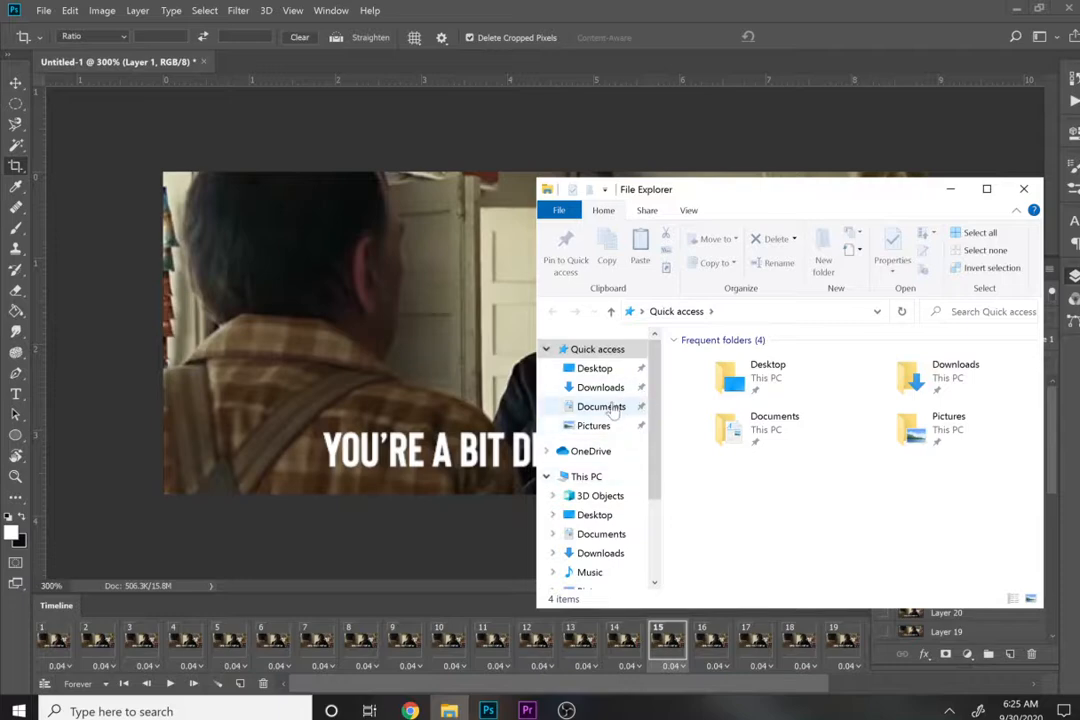
{"action": "left_click", "coordinate": [601, 388]}
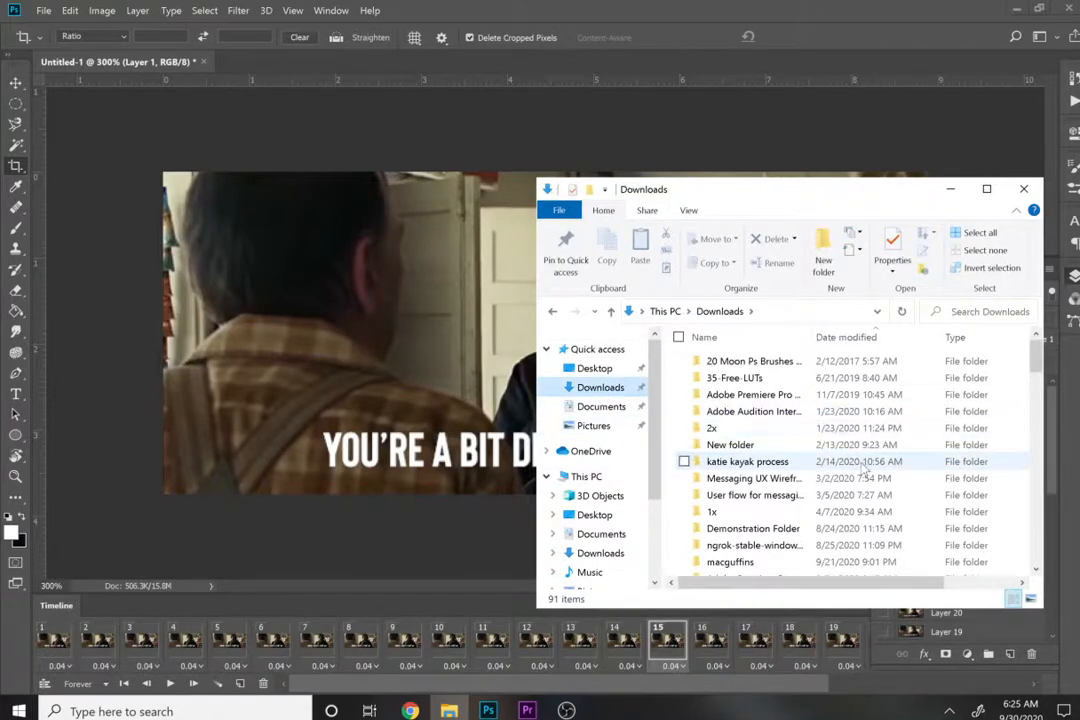
{"action": "left_click", "coordinate": [740, 461]}
{"action": "key", "text": "b"}
{"action": "key", "text": "b"}
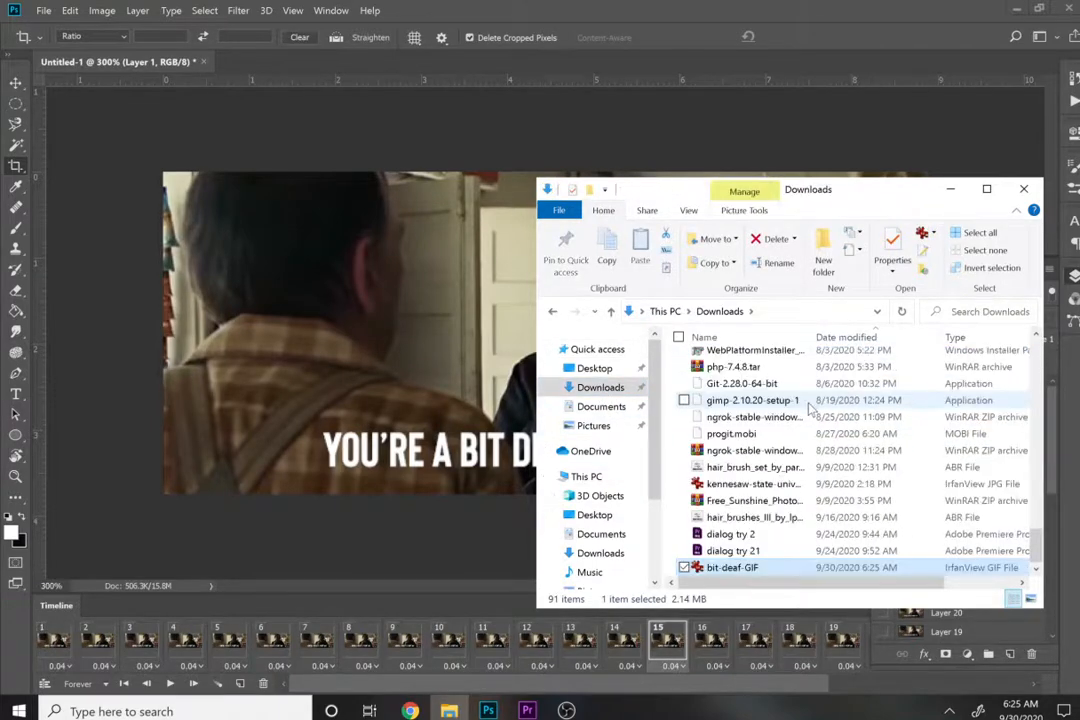